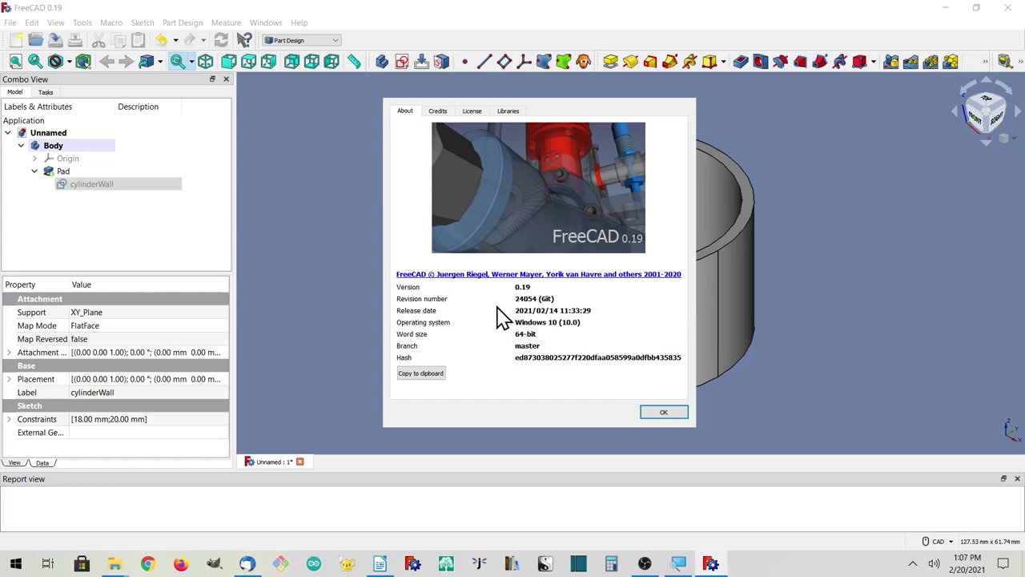
- Close the About FreeCAD version information dialog
{"action": "left_click", "coordinate": [650, 412]}
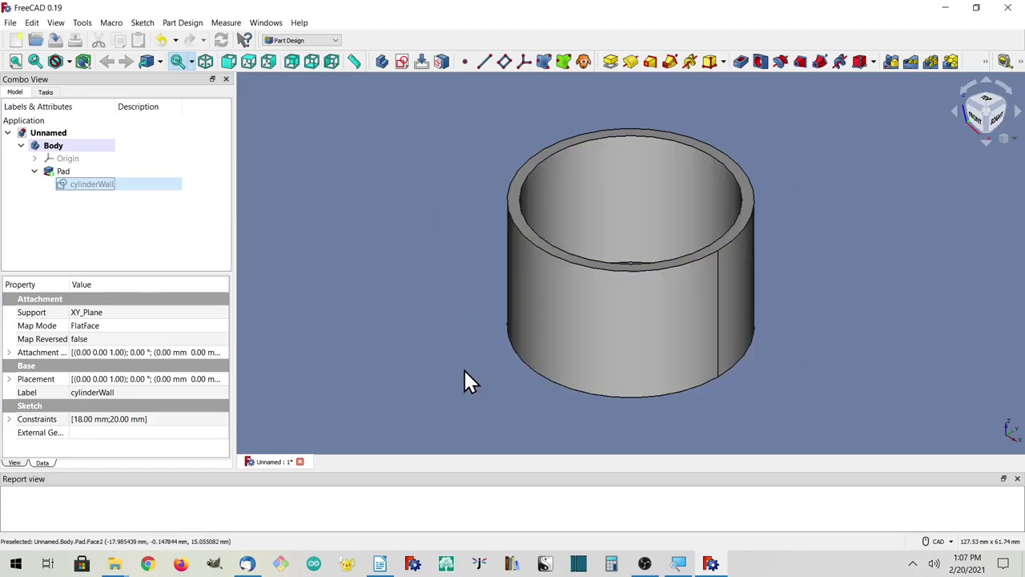
- Open the cylinderWall sketch, review its R18 and R20 circles, and close it unchanged
{"action": "double_click", "coordinate": [74, 185]}
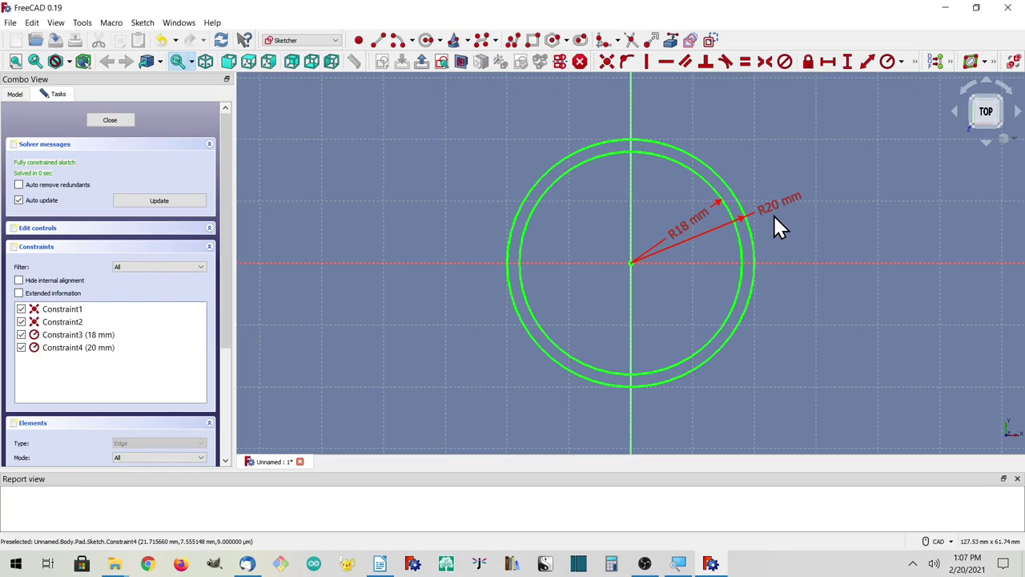
{"action": "left_click", "coordinate": [108, 122]}
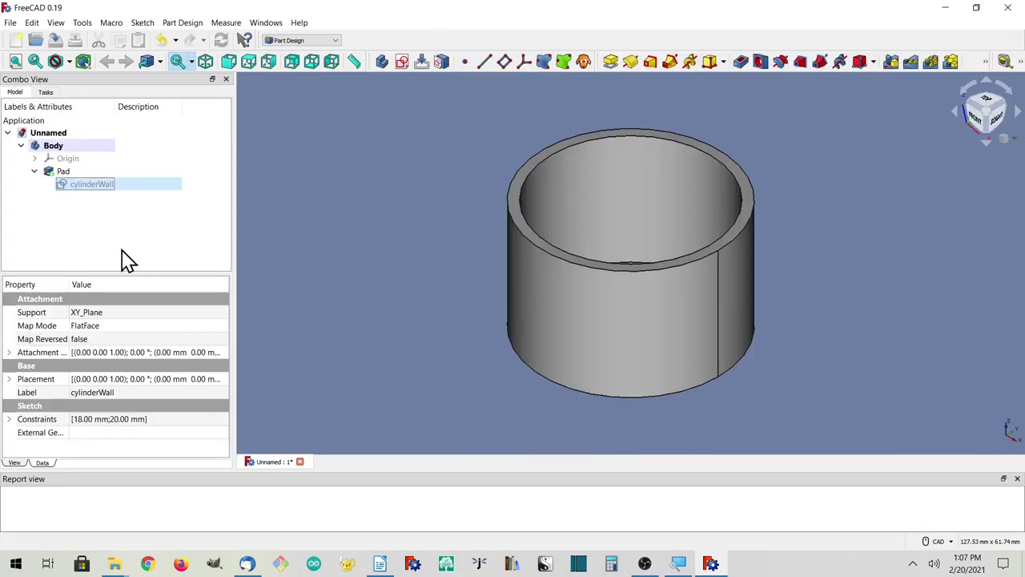
- Create a new sketch on the XZ_Plane
{"action": "left_click", "coordinate": [82, 215]}
{"action": "left_click", "coordinate": [405, 61]}
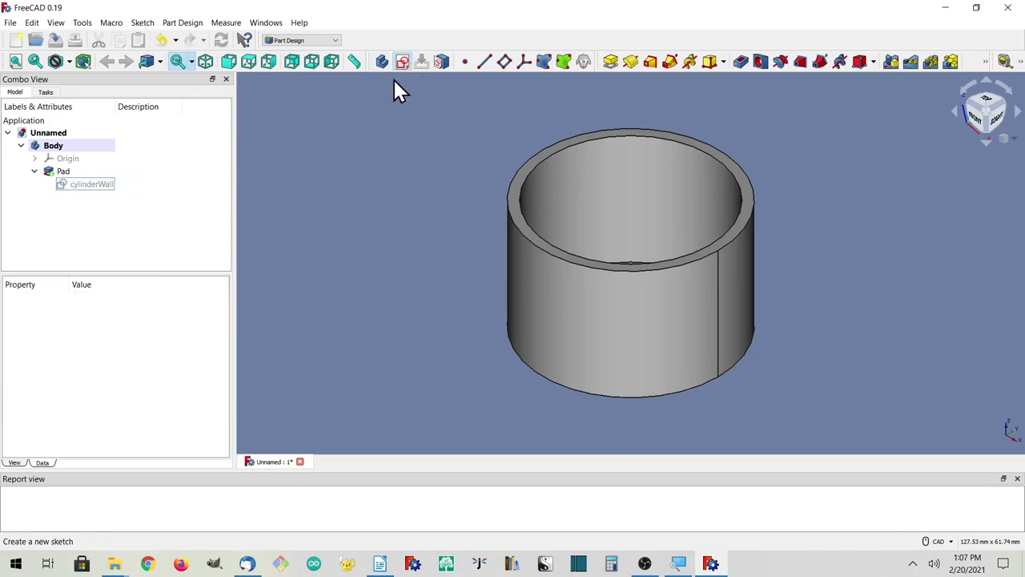
{"action": "left_click", "coordinate": [36, 180]}
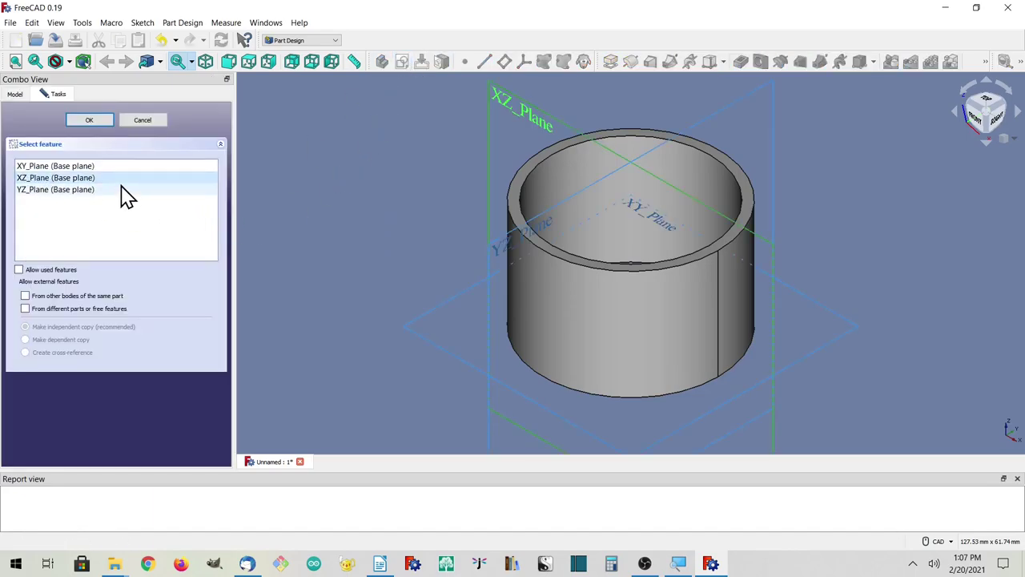
{"action": "left_click", "coordinate": [86, 122]}
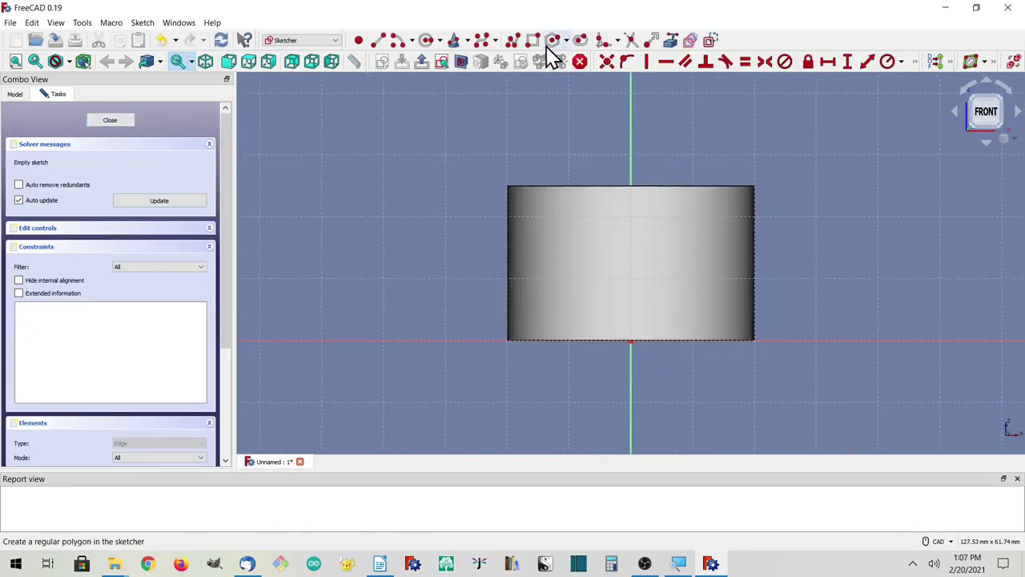
- Draw a closed four-sided polyline profile just outside the cylinder's right wall
{"action": "left_click", "coordinate": [513, 40]}
{"action": "left_click", "coordinate": [779, 232]}
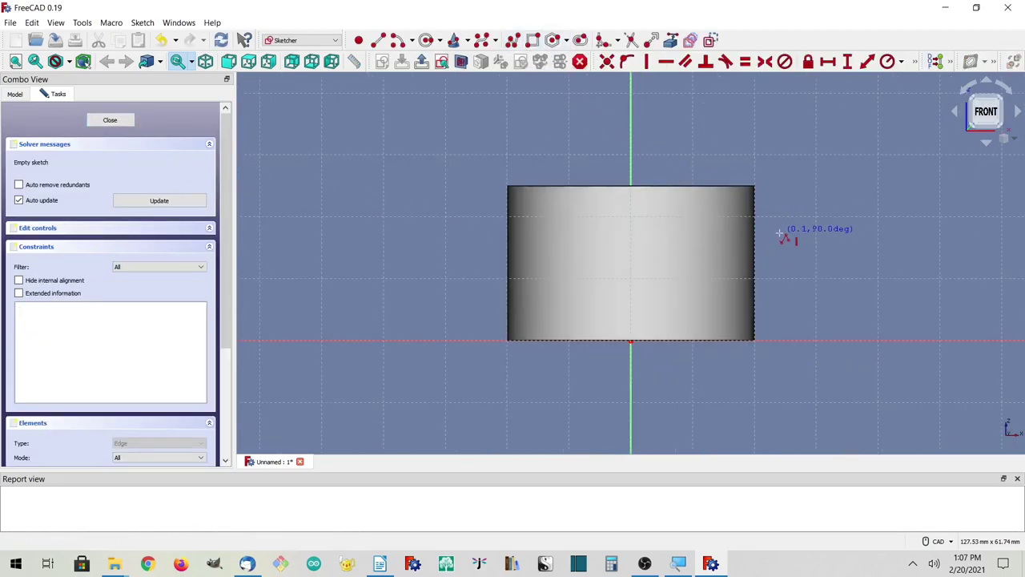
{"action": "left_click", "coordinate": [780, 290]}
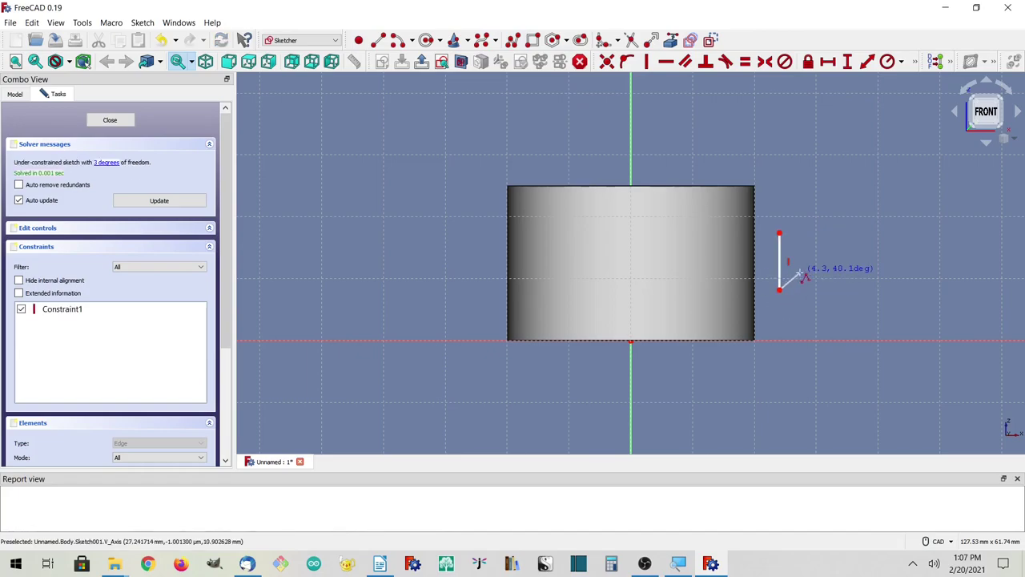
{"action": "left_click", "coordinate": [799, 274]}
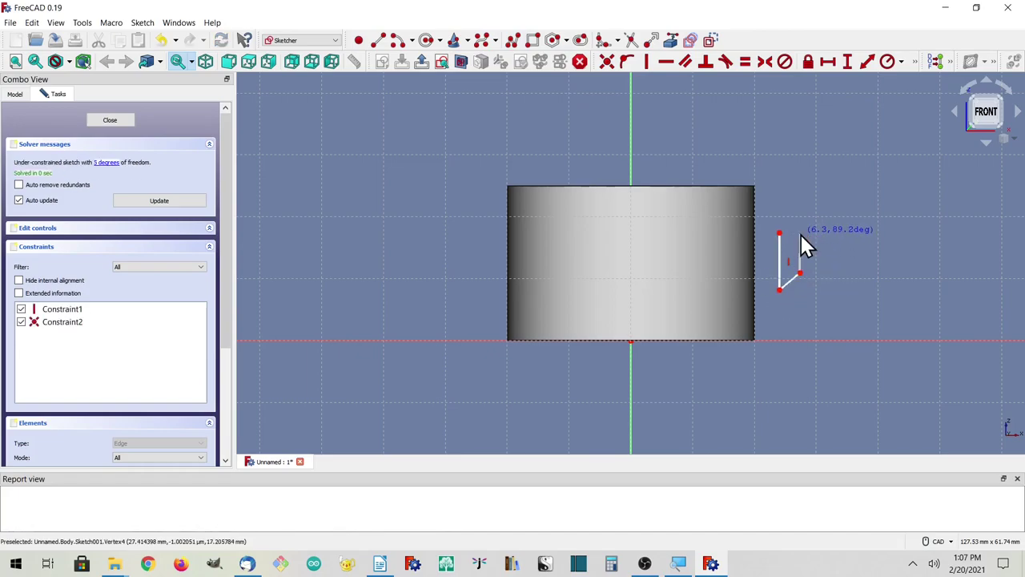
{"action": "left_click", "coordinate": [800, 235]}
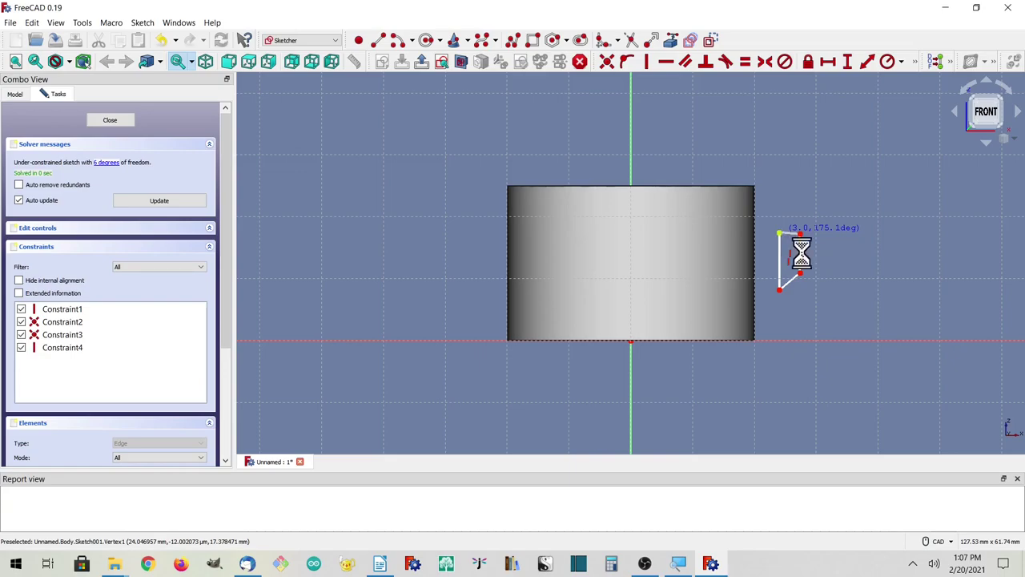
{"action": "left_click", "coordinate": [779, 232]}
{"action": "scroll", "coordinate": [784, 258], "scroll_direction": "up", "scroll_amount": 5}
{"action": "scroll", "coordinate": [811, 327], "scroll_direction": "down", "scroll_amount": 1}
- Constrain the lower slanted edge to 45° from the left vertical edge
{"action": "left_click", "coordinate": [809, 330]}
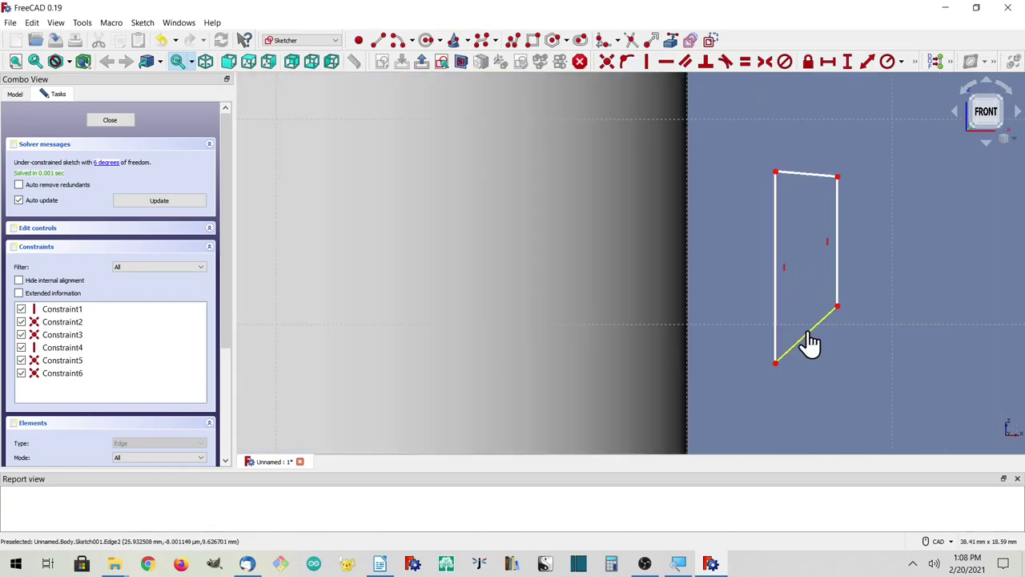
{"action": "left_click", "coordinate": [776, 318]}
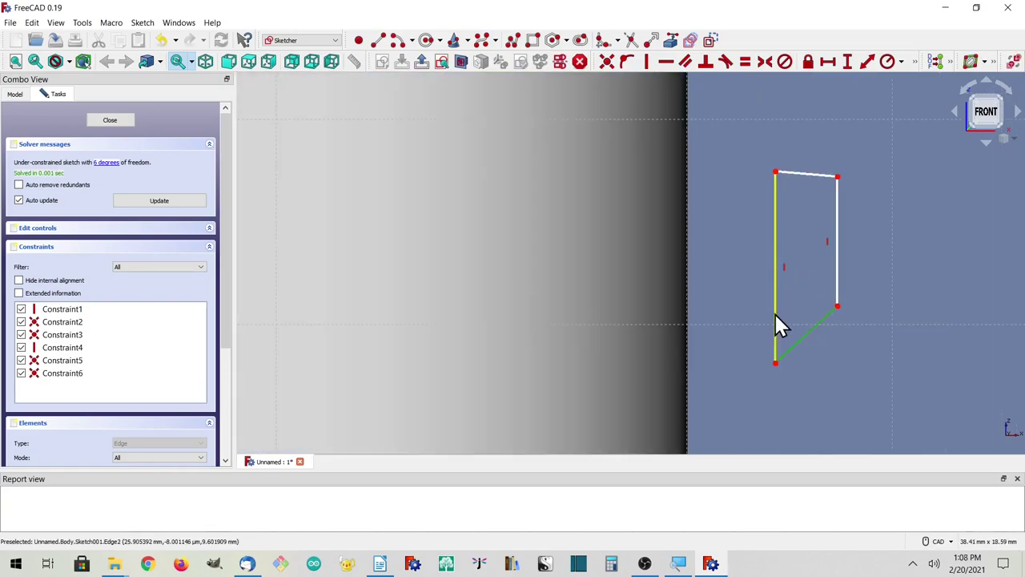
{"action": "left_click", "coordinate": [902, 63]}
{"action": "left_click", "coordinate": [915, 62]}
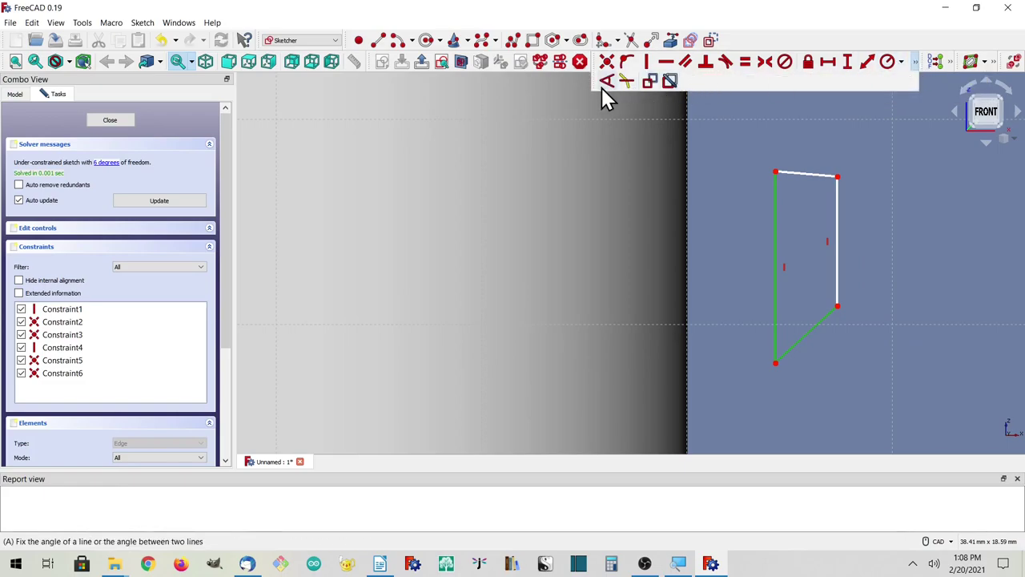
{"action": "left_click", "coordinate": [609, 84]}
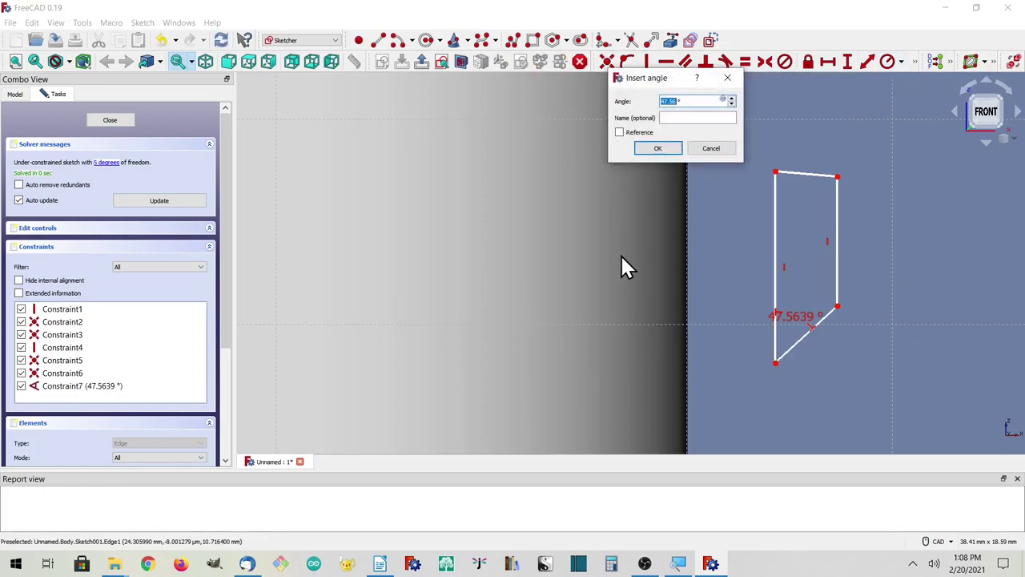
{"action": "type", "text": "45"}
{"action": "key", "text": "Return"}
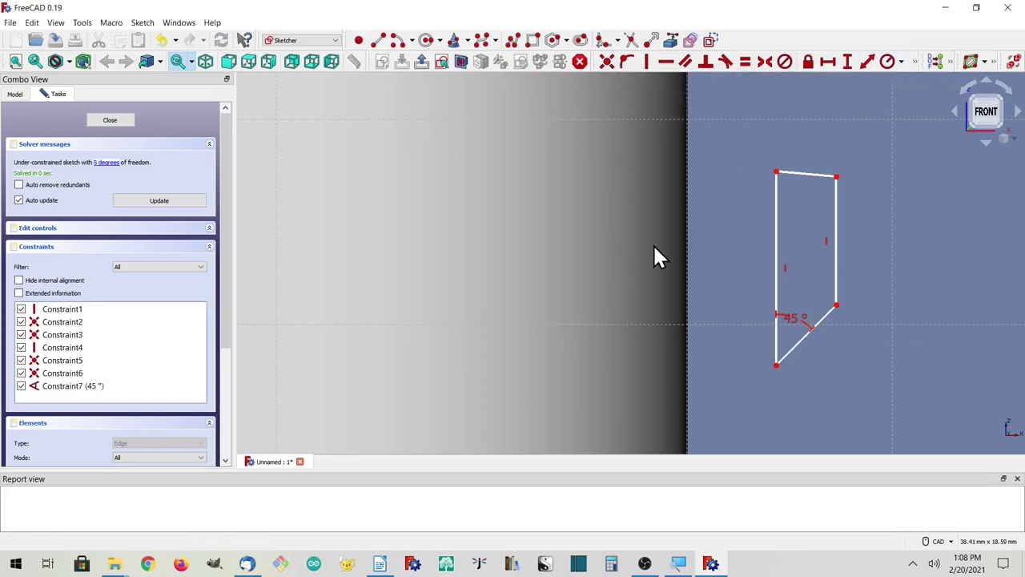
- Constrain the top slanted edge to 45° from the left vertical edge
{"action": "left_click", "coordinate": [789, 173]}
{"action": "left_click", "coordinate": [777, 210]}
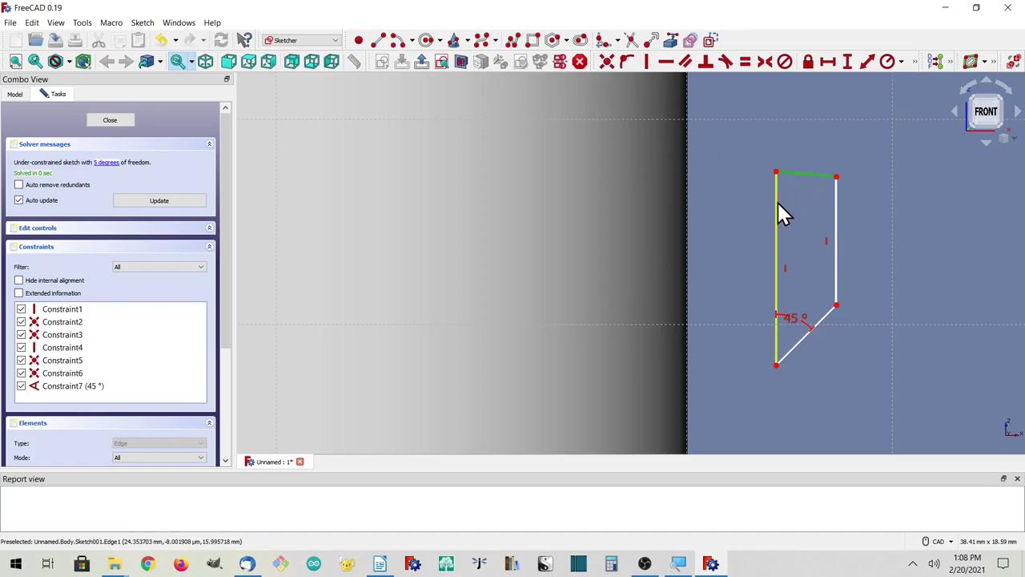
{"action": "left_click", "coordinate": [915, 64]}
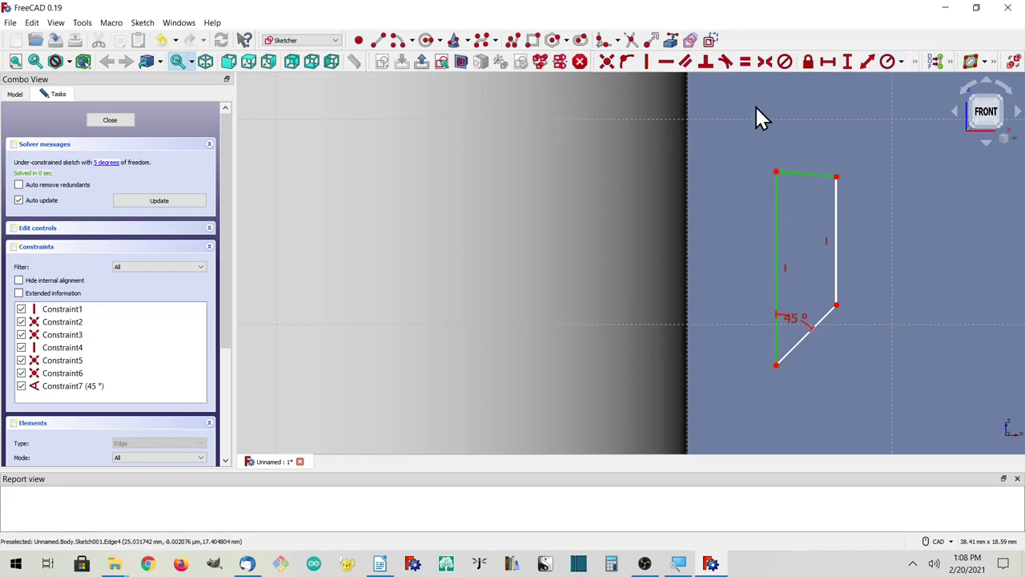
{"action": "left_click", "coordinate": [915, 62]}
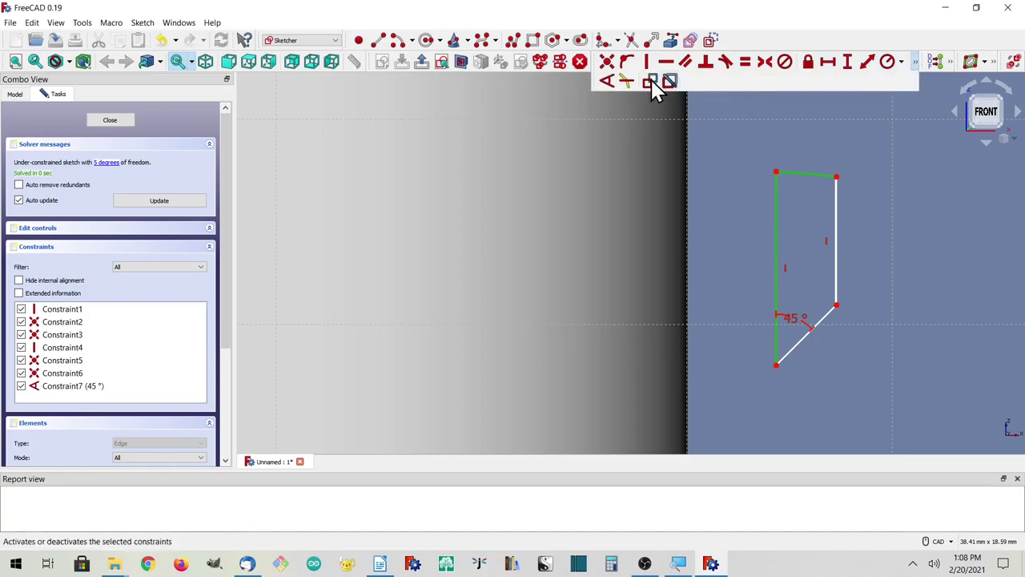
{"action": "left_click", "coordinate": [606, 81]}
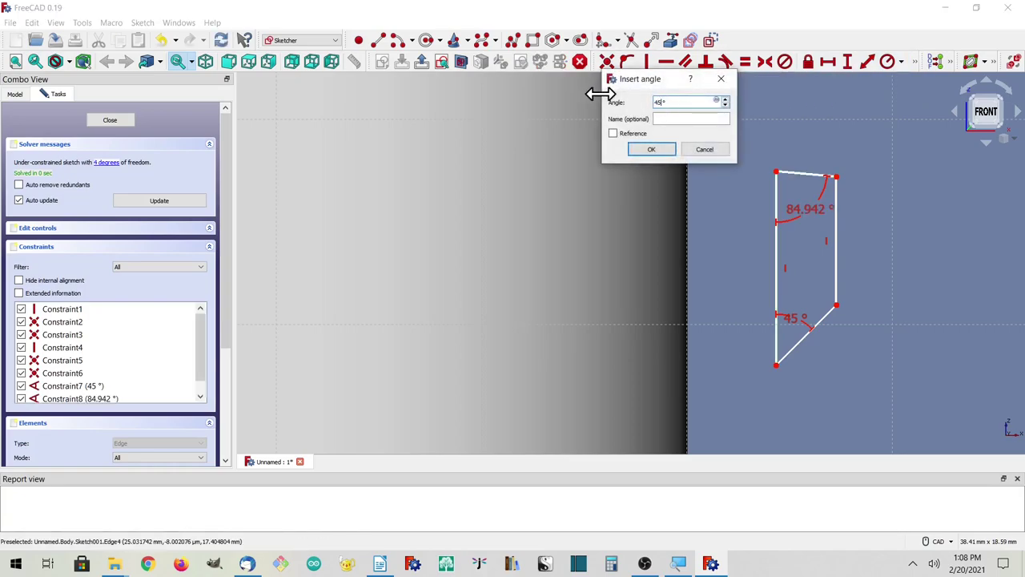
{"action": "type", "text": "45"}
{"action": "key", "text": "Return"}
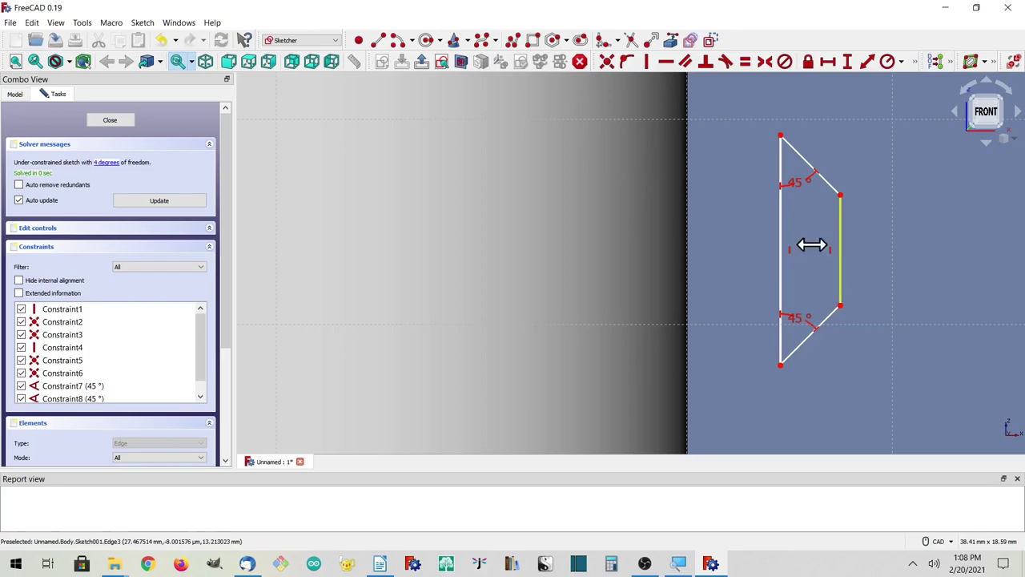
- Give the short outer vertical edge a 1 mm vertical length
{"action": "right_click", "coordinate": [727, 210]}
{"action": "left_click", "coordinate": [721, 193]}
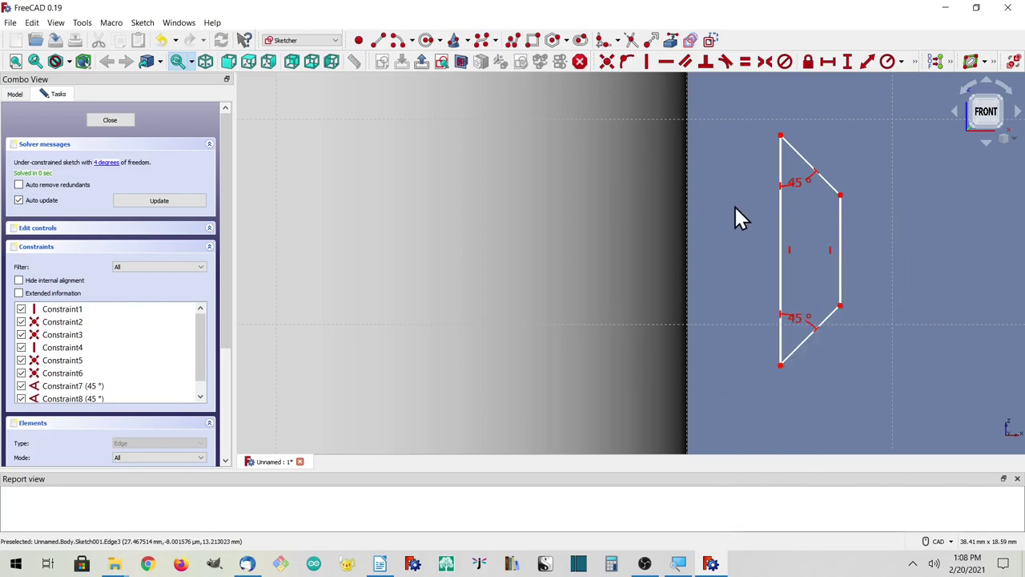
{"action": "left_click", "coordinate": [840, 250]}
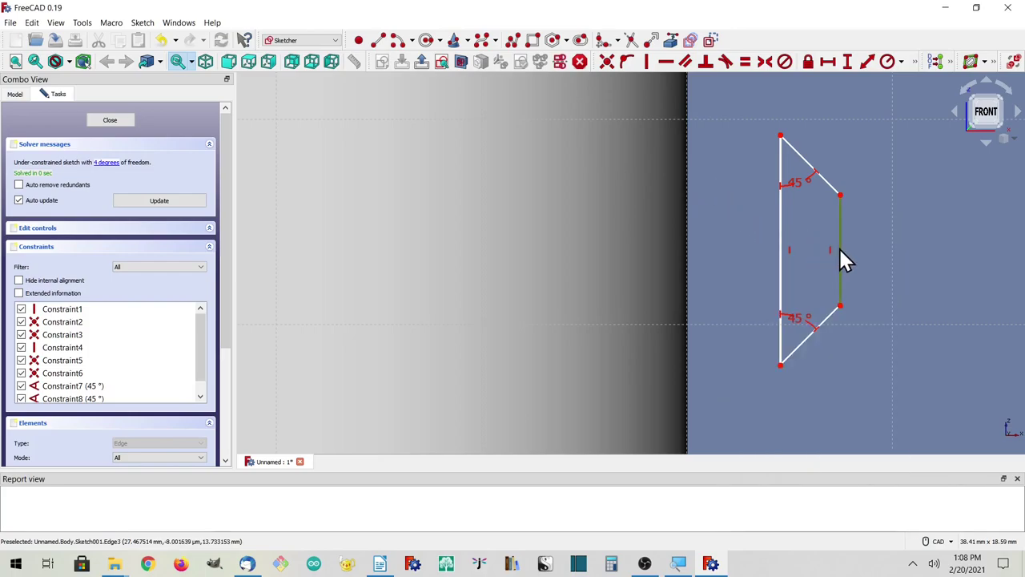
{"action": "left_click", "coordinate": [848, 62]}
{"action": "type", "text": "1mm"}
{"action": "key", "text": "Return"}
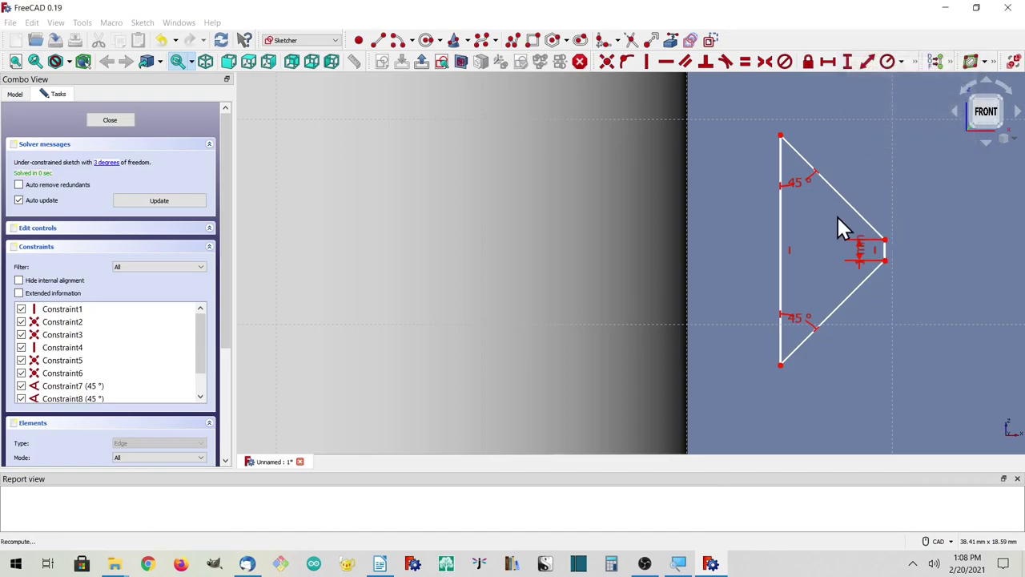
- Move the 1 mm dimension aside and add a 1.25 mm horizontal width to the lower slanted edge
{"action": "left_click_drag", "start_coordinate": [858, 247], "coordinate": [914, 202]}
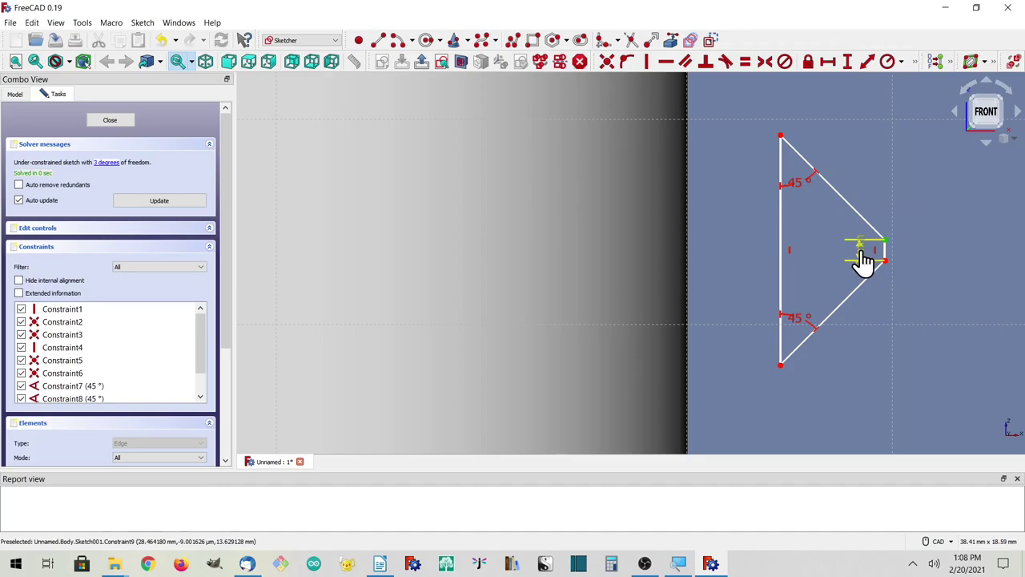
{"action": "left_click_drag", "start_coordinate": [863, 261], "coordinate": [919, 210]}
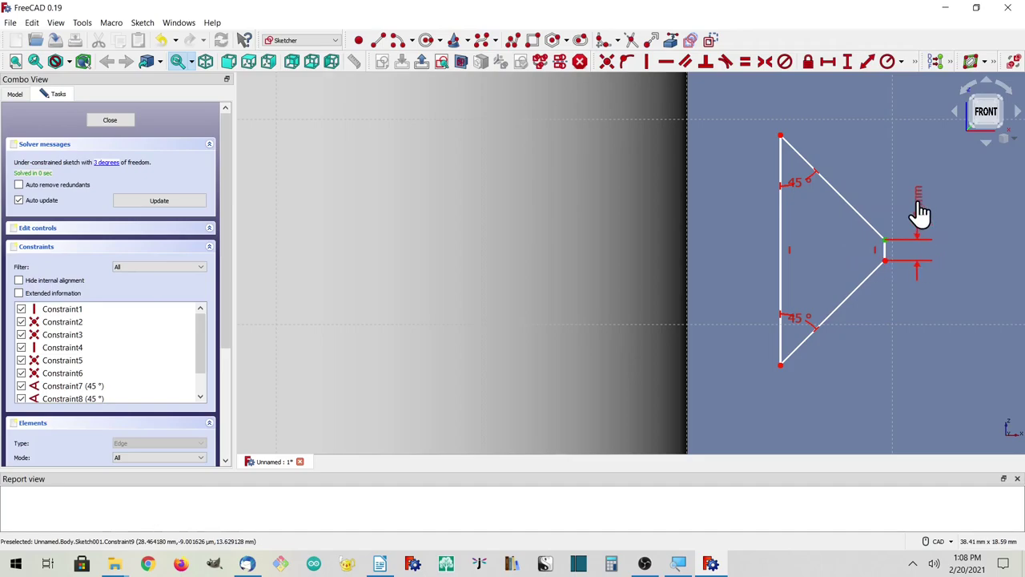
{"action": "left_click", "coordinate": [828, 316]}
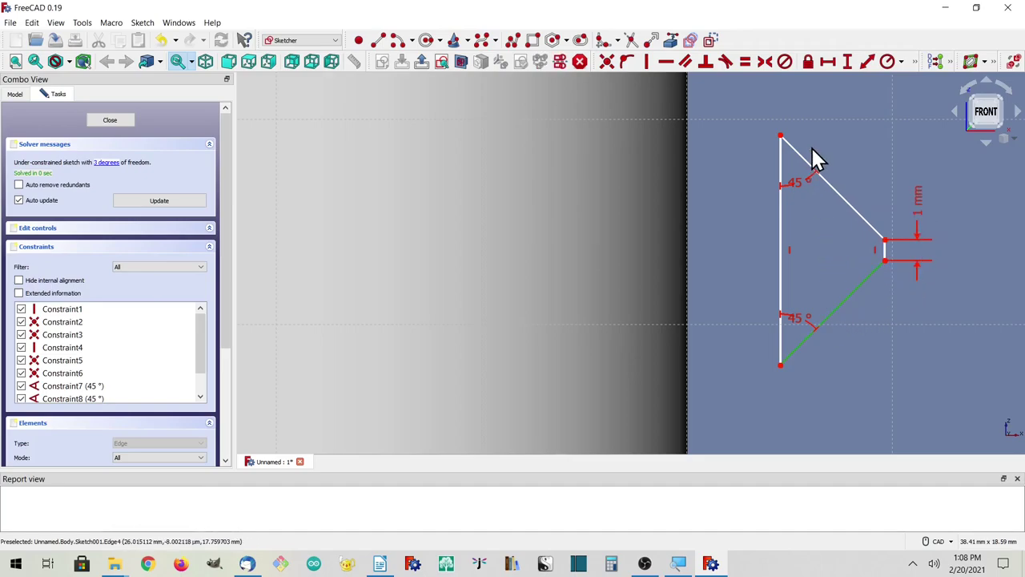
{"action": "left_click", "coordinate": [829, 63]}
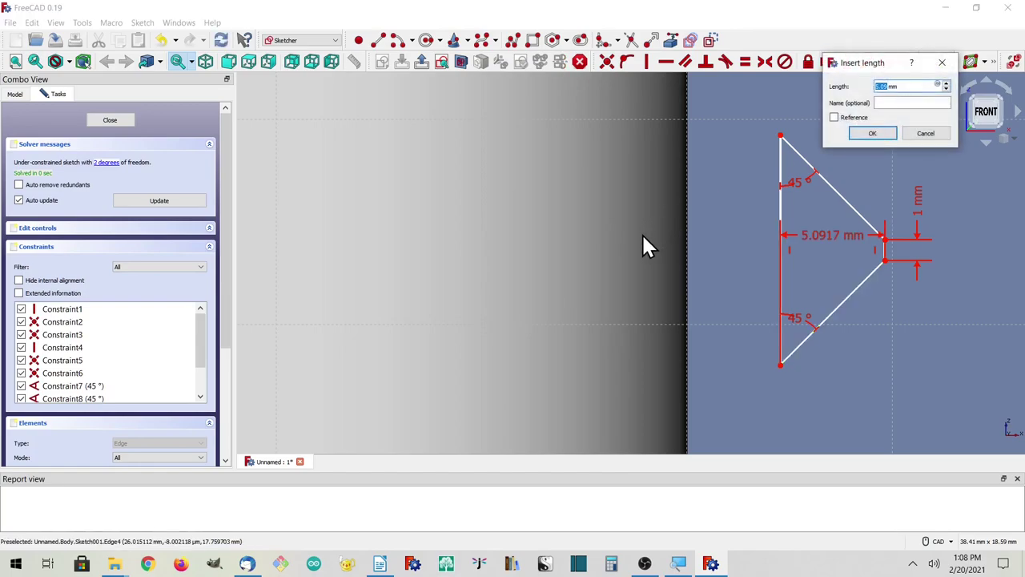
{"action": "key", "text": "Return"}
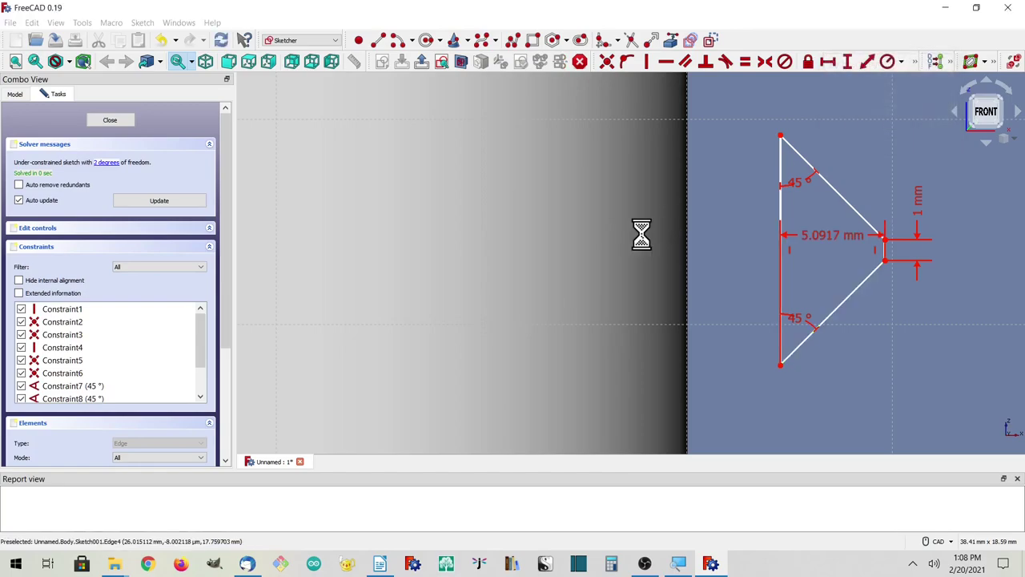
- Drag the profile left and down, then pan and zoom to see the whole body
{"action": "scroll", "coordinate": [833, 281], "scroll_direction": "up", "scroll_amount": 4}
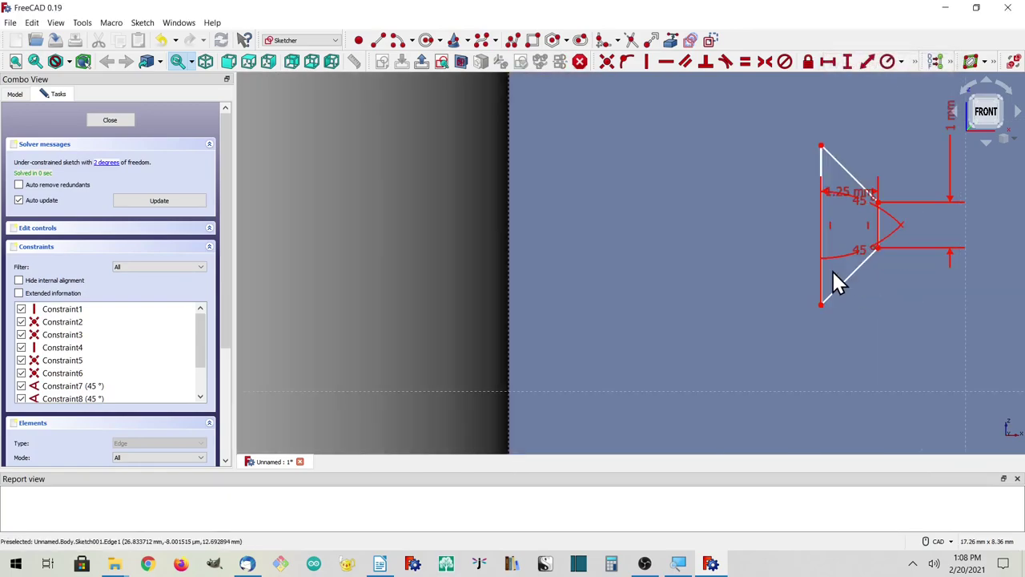
{"action": "mouse_move", "coordinate": [842, 294]}
{"action": "left_mouse_down"}
{"action": "mouse_move", "coordinate": [613, 342]}
{"action": "mouse_move", "coordinate": [507, 352]}
{"action": "mouse_move", "coordinate": [622, 359]}
{"action": "mouse_move", "coordinate": [628, 335]}
{"action": "left_mouse_up"}
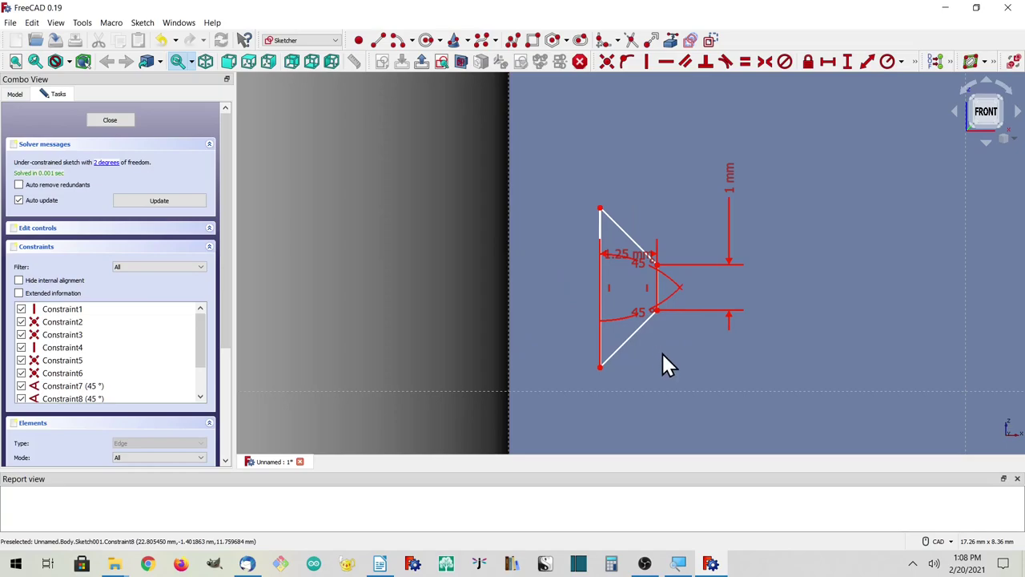
{"action": "middle_click_drag", "start_coordinate": [663, 353], "coordinate": [680, 194]}
{"action": "scroll", "coordinate": [675, 243], "scroll_direction": "down", "scroll_amount": 4}
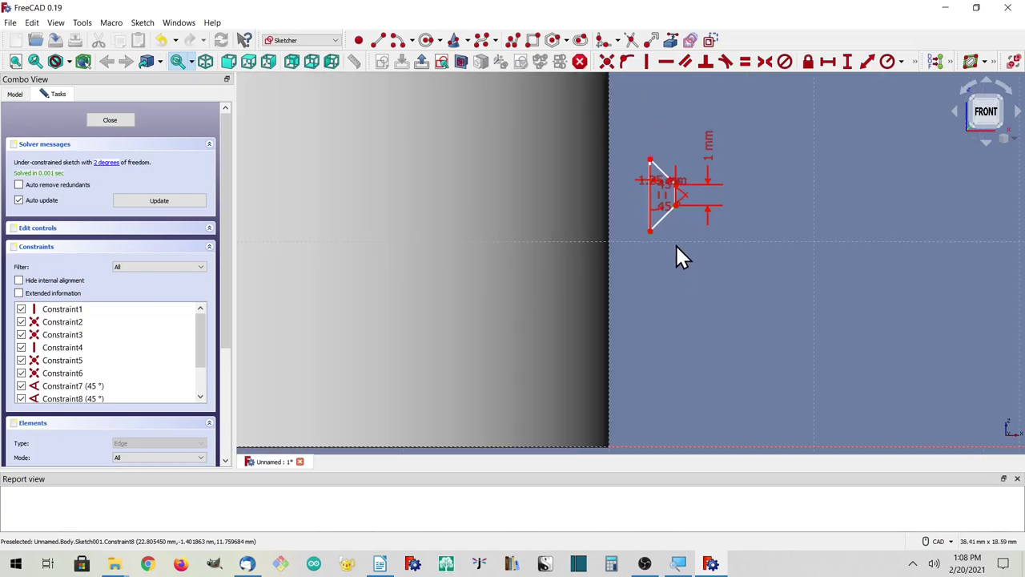
{"action": "scroll", "coordinate": [677, 247], "scroll_direction": "down", "scroll_amount": 1}
{"action": "scroll", "coordinate": [679, 249], "scroll_direction": "up", "scroll_amount": 2}
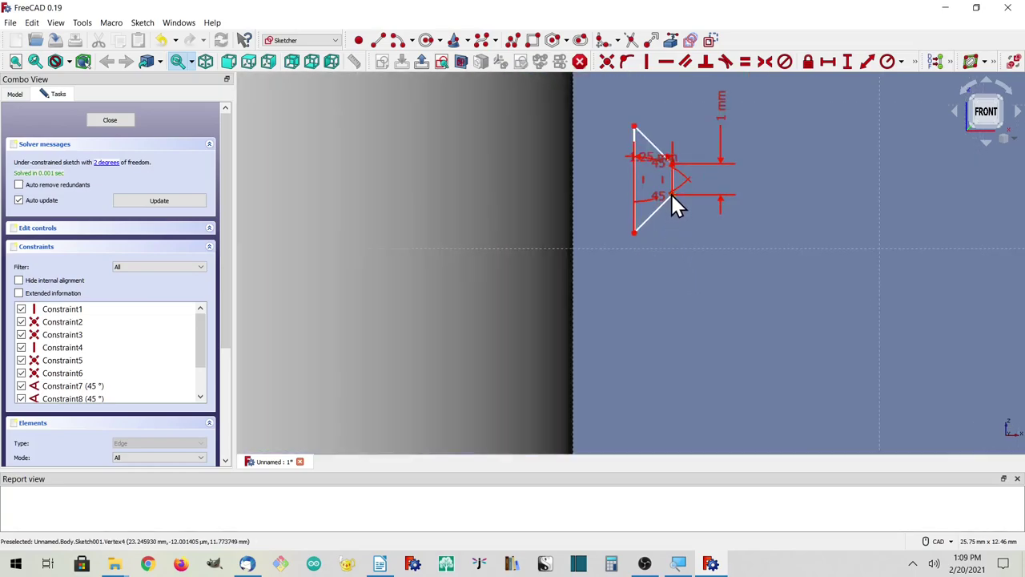
{"action": "scroll", "coordinate": [673, 302], "scroll_direction": "down", "scroll_amount": 4}
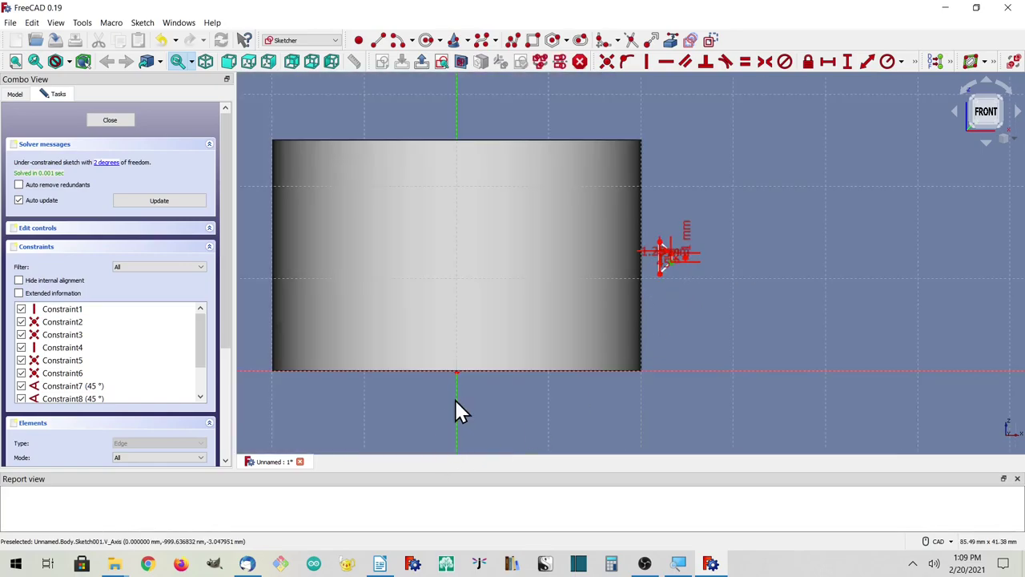
- Place the profile 21 mm from the vertical axis
{"action": "left_click", "coordinate": [829, 62]}
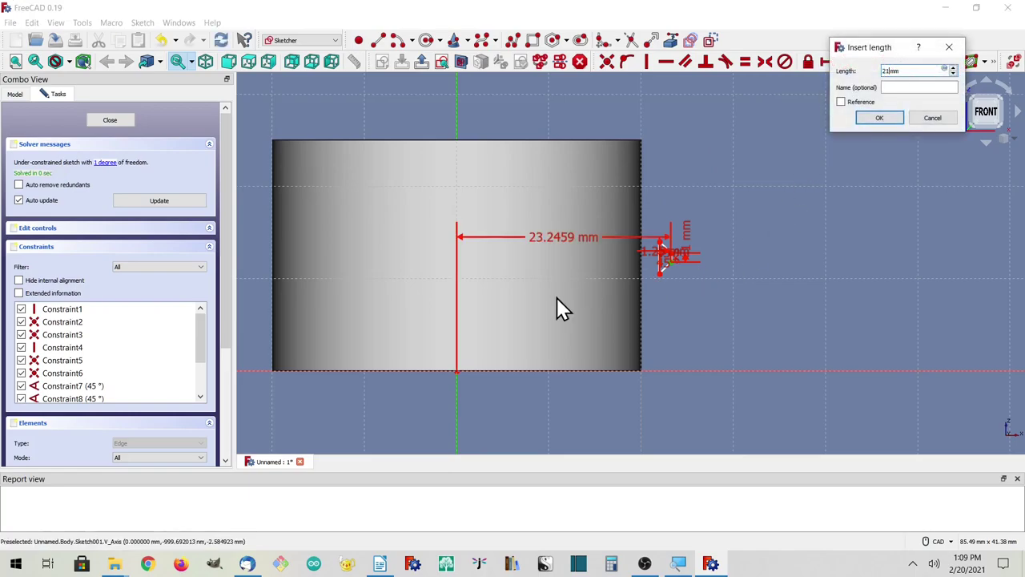
{"action": "key", "text": "Return"}
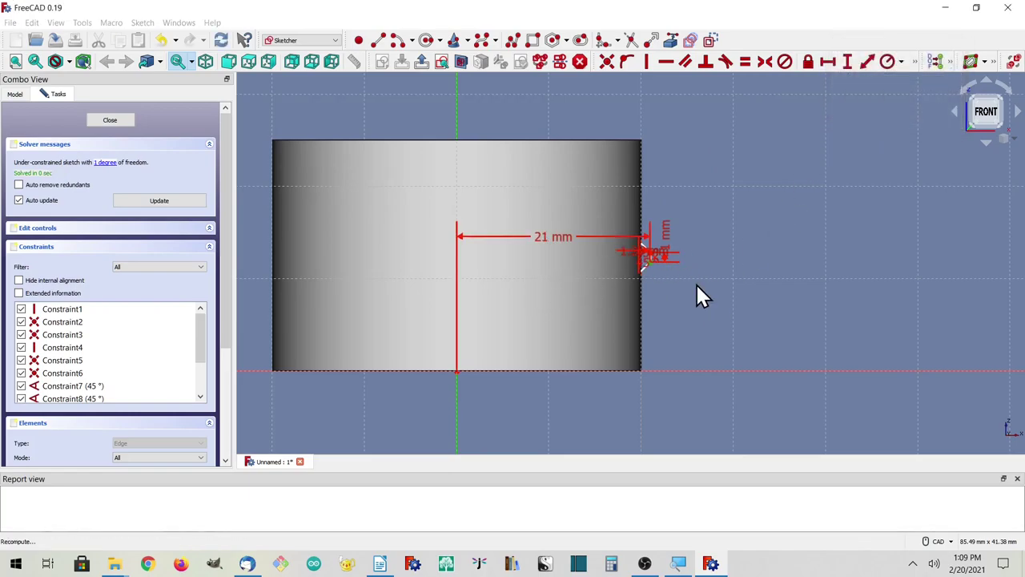
{"action": "scroll", "coordinate": [636, 262], "scroll_direction": "up", "scroll_amount": 5}
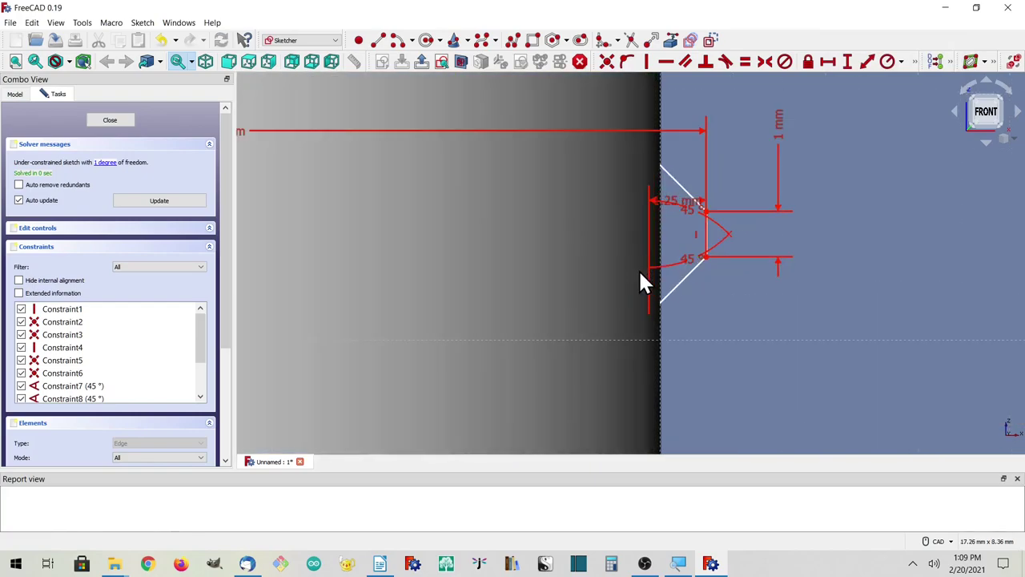
{"action": "scroll", "coordinate": [640, 270], "scroll_direction": "down", "scroll_amount": 3}
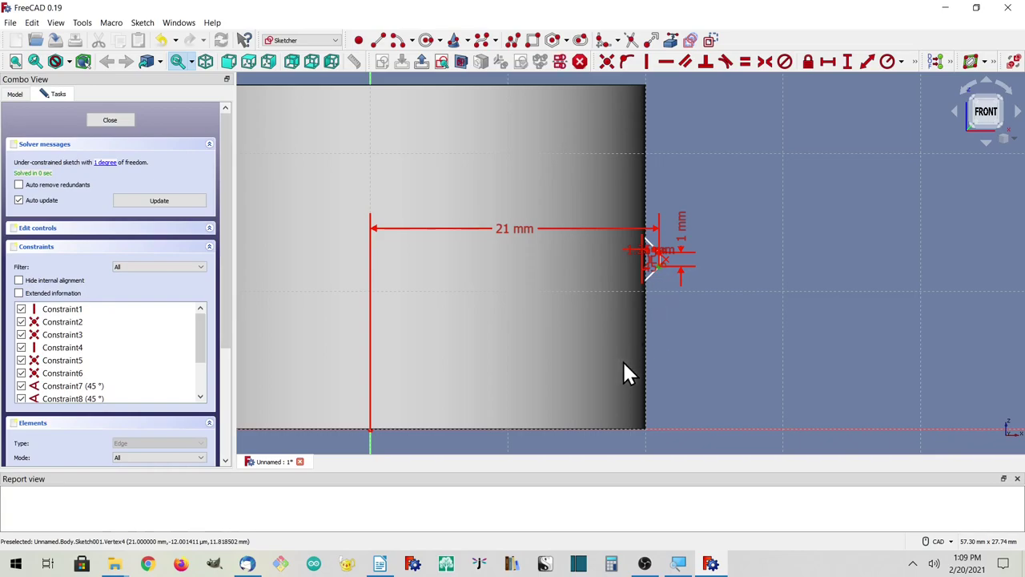
- Set the profile 5.7 mm above the horizontal axis, fully constraining the sketch
{"action": "left_click", "coordinate": [681, 429]}
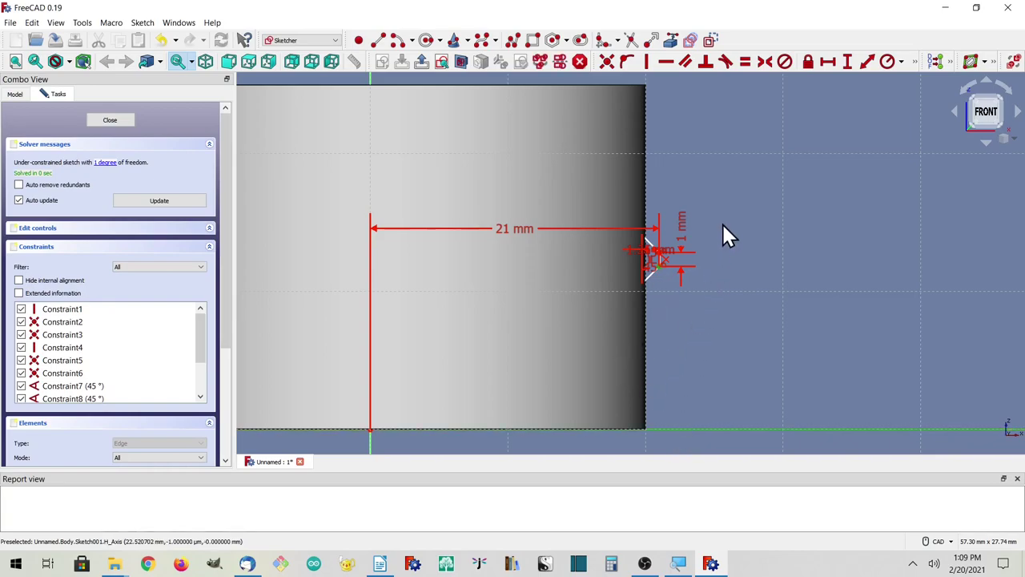
{"action": "left_click", "coordinate": [848, 62]}
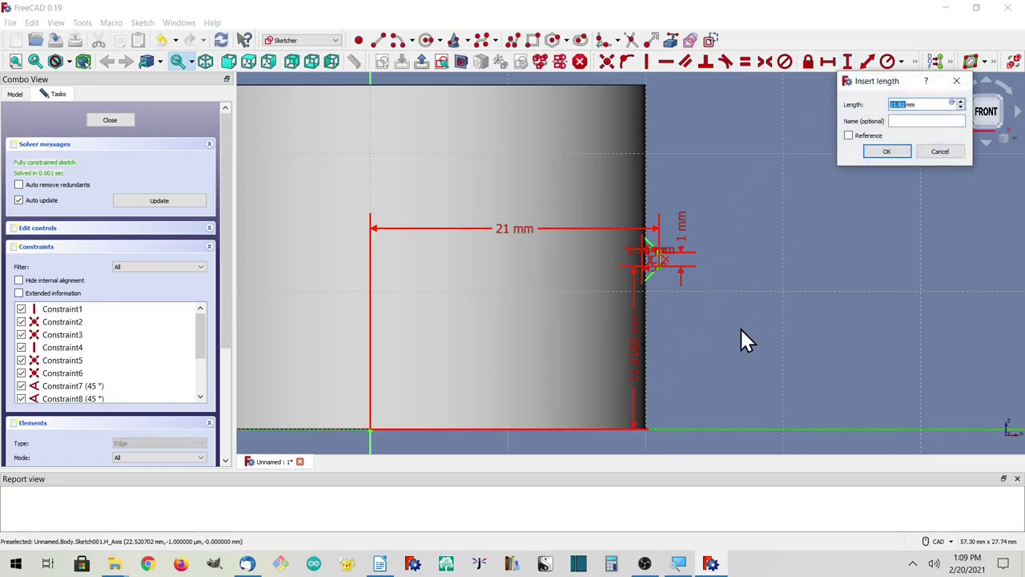
{"action": "type", "text": "5.7"}
{"action": "key", "text": "Return"}
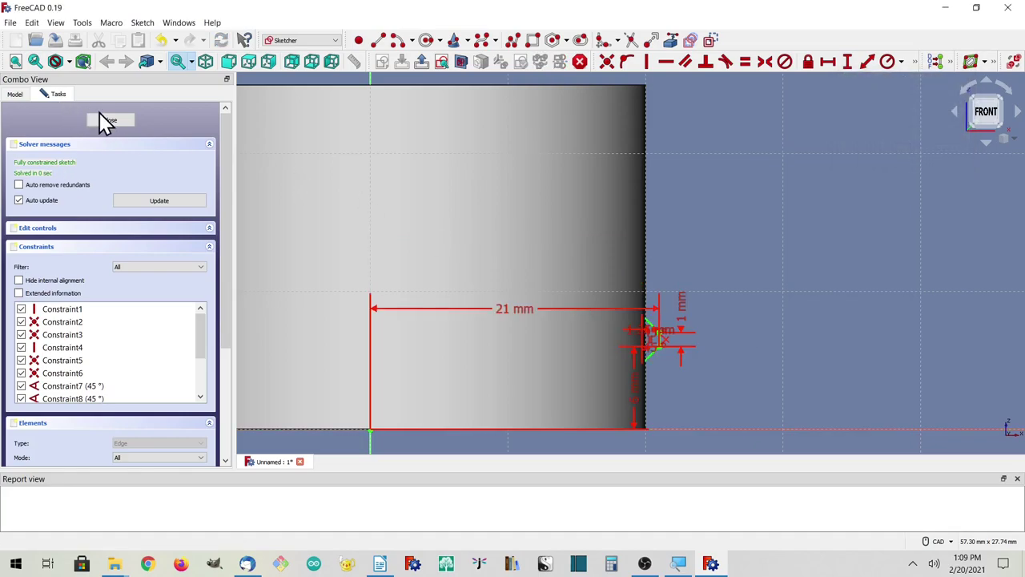
- Close the sketch and rename Sketch001 to threadProfile
{"action": "left_click", "coordinate": [103, 121]}
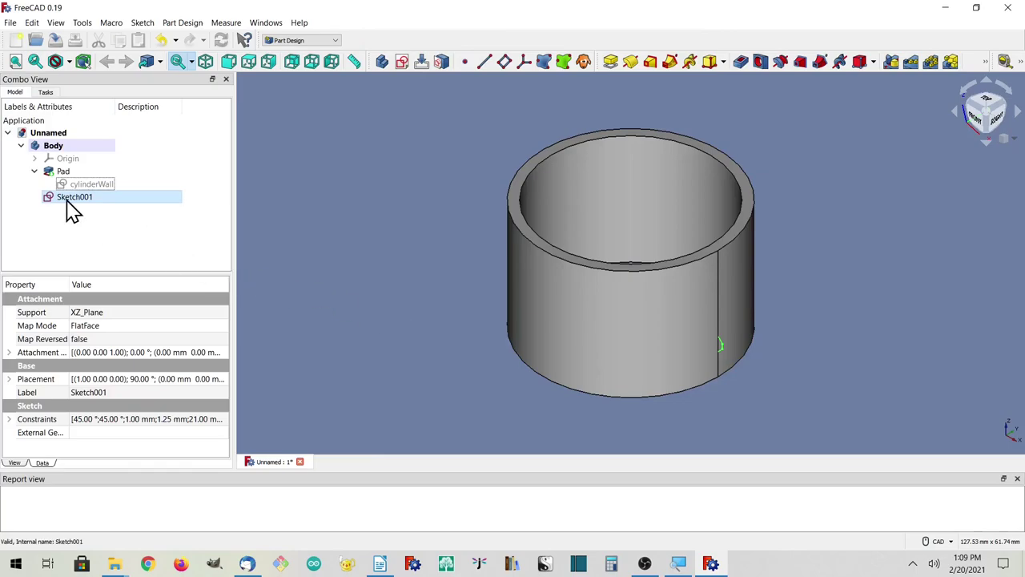
{"action": "right_click", "coordinate": [74, 199]}
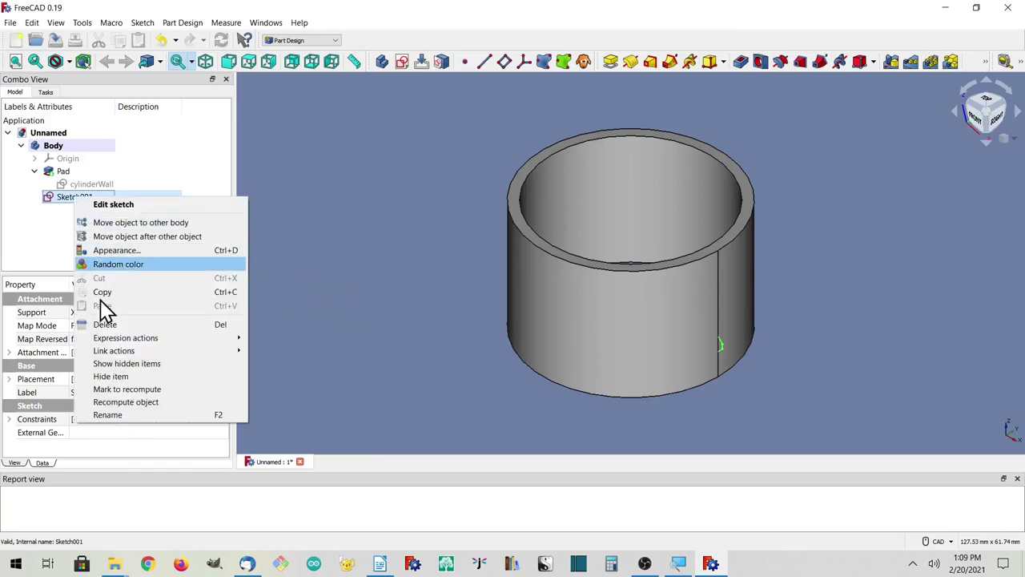
{"action": "left_click", "coordinate": [115, 416]}
{"action": "type", "text": "threadProfile"}
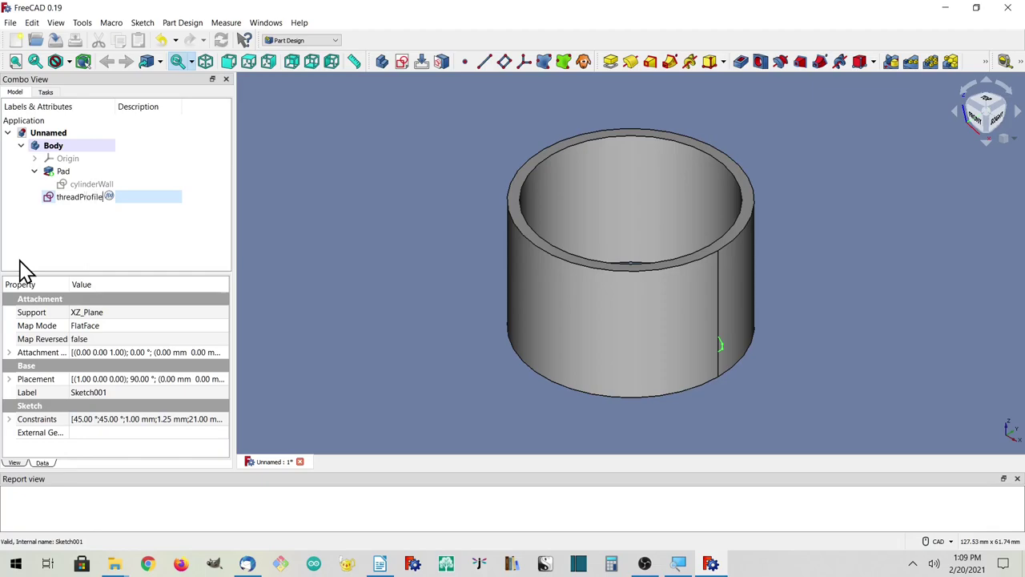
{"action": "key", "text": "Return"}
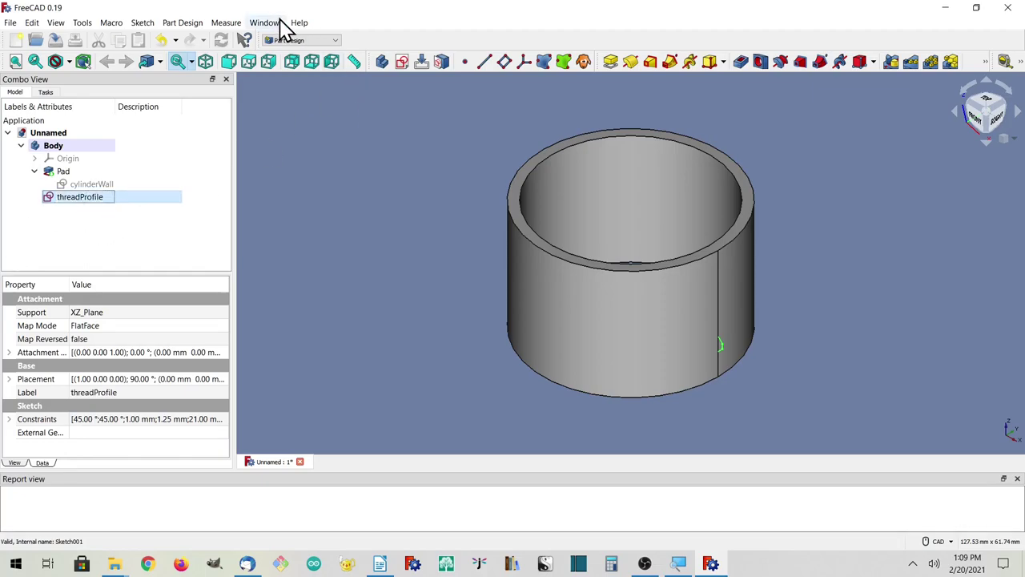
- Switch to the Part workbench and open its Part menu
{"action": "left_click", "coordinate": [309, 44]}
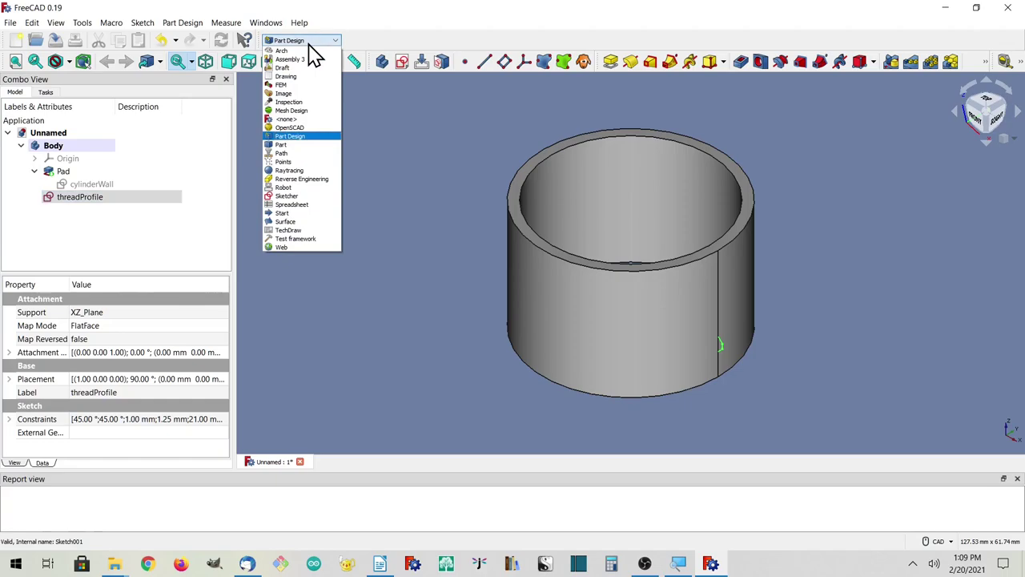
{"action": "left_click", "coordinate": [284, 145]}
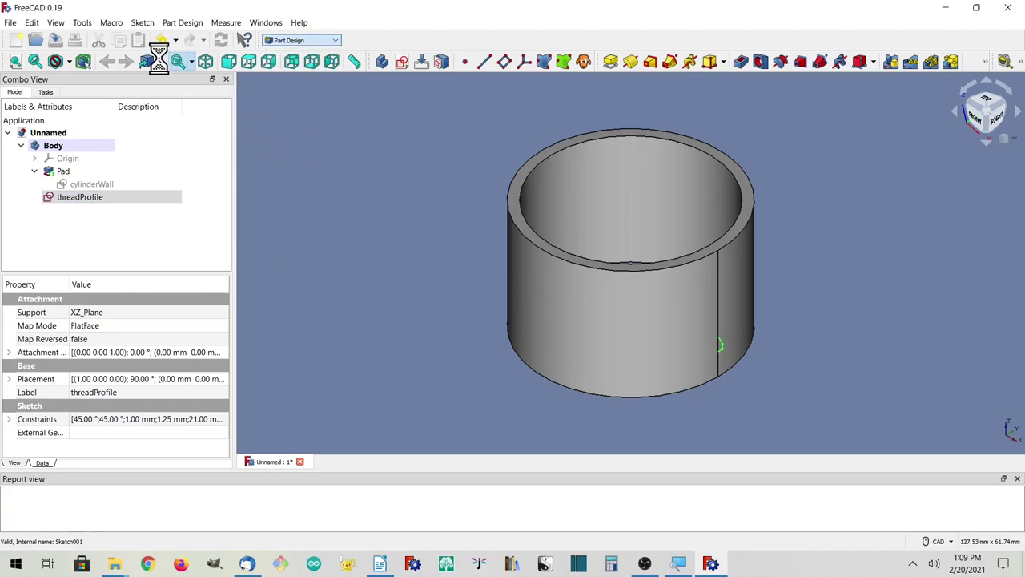
{"action": "left_click", "coordinate": [138, 22]}
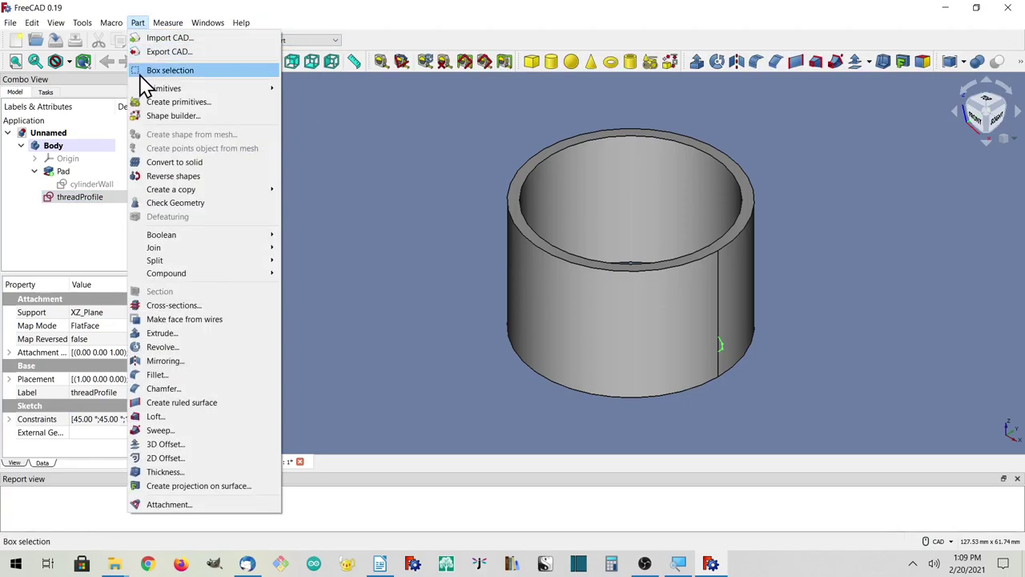
- Through Create primitives, make a Helix with pitch 4 mm, height 6 mm, radius 20.5 mm
{"action": "left_click", "coordinate": [204, 102]}
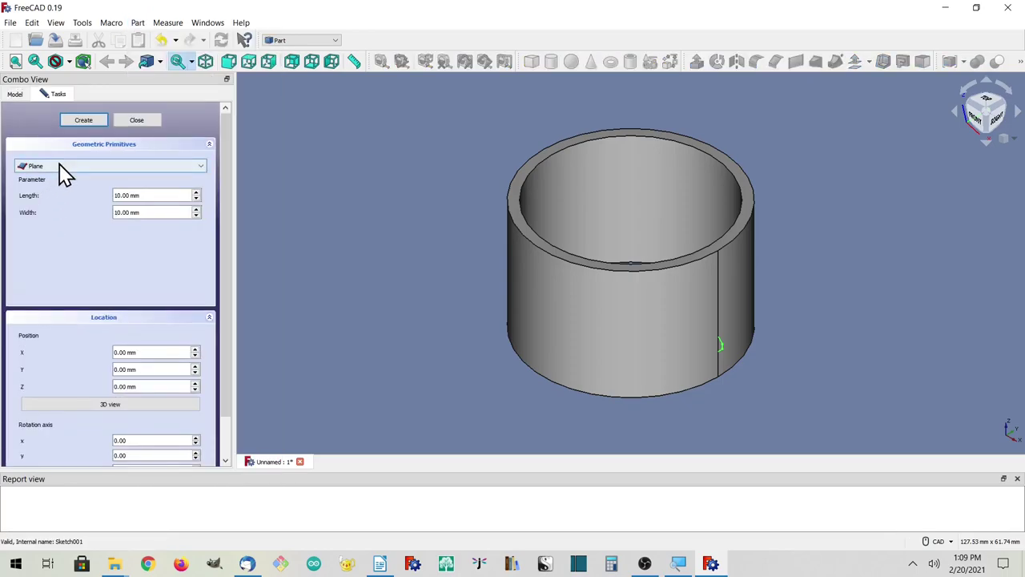
{"action": "left_click", "coordinate": [59, 164]}
{"action": "left_click", "coordinate": [41, 274]}
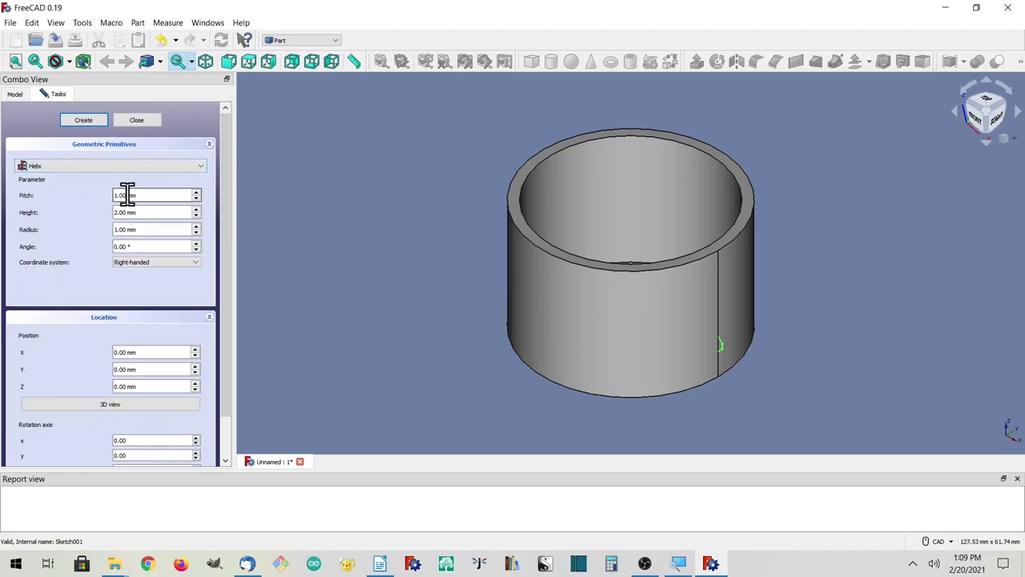
{"action": "left_click_drag", "start_coordinate": [128, 195], "coordinate": [112, 195]}
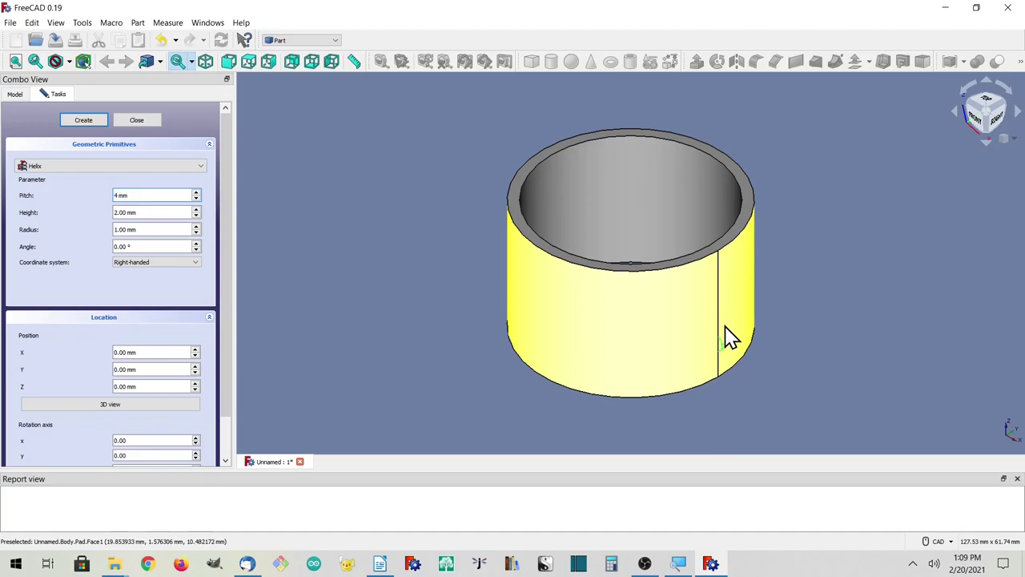
{"action": "left_click", "coordinate": [124, 212]}
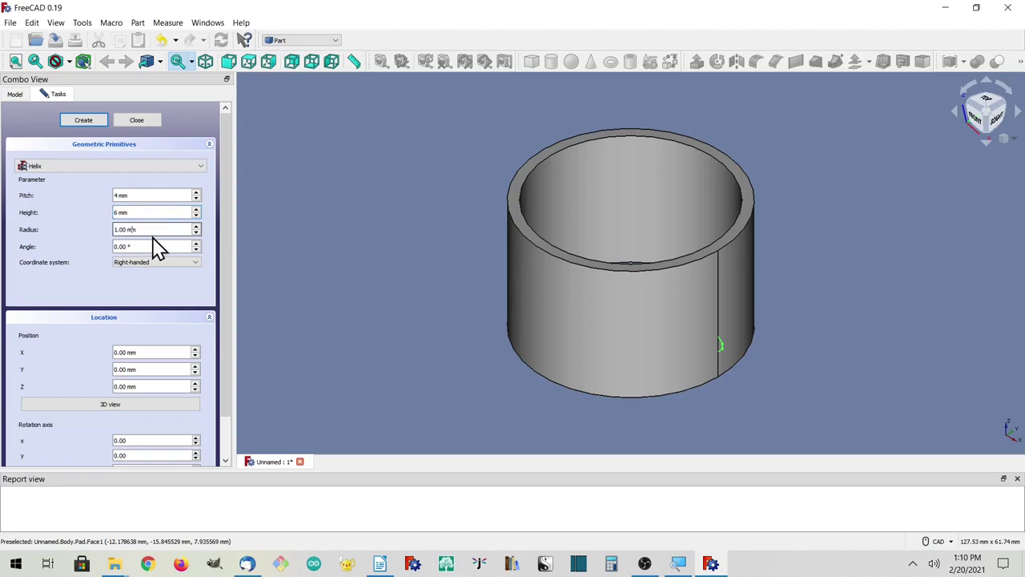
{"action": "left_click", "coordinate": [125, 229]}
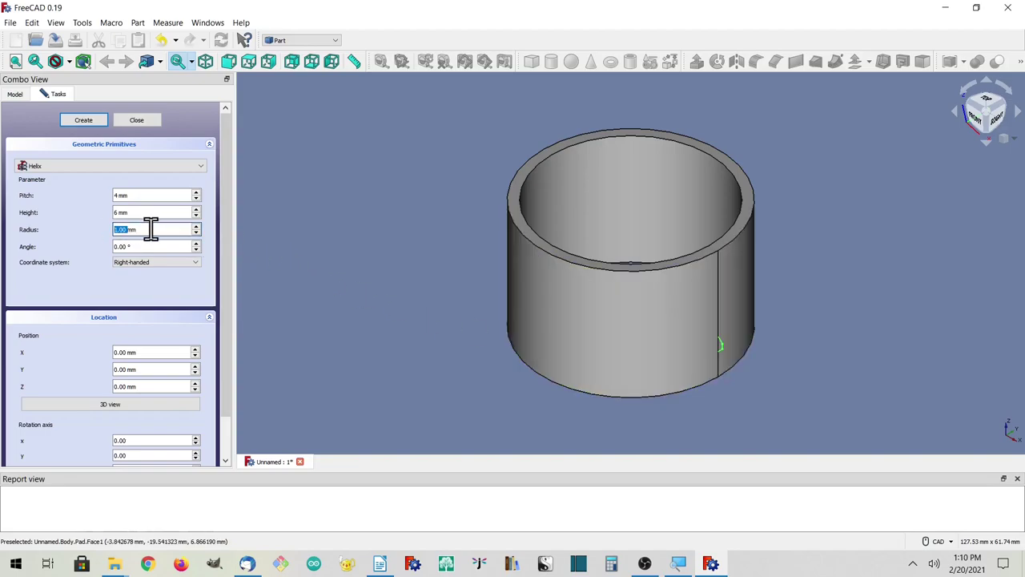
{"action": "type", "text": "20."}
{"action": "left_click", "coordinate": [83, 120]}
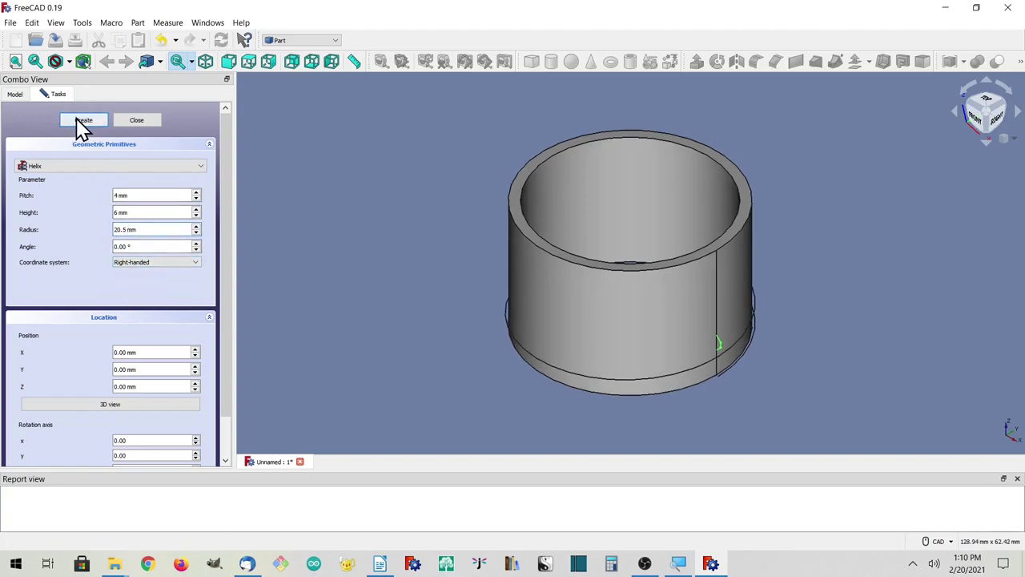
{"action": "left_click", "coordinate": [137, 121]}
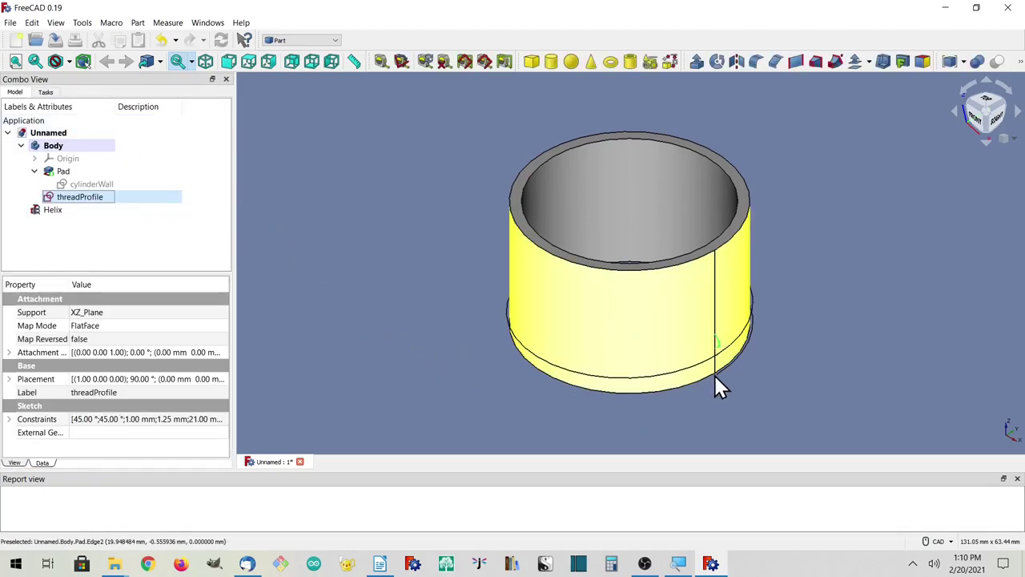
- Set the Helix's Placement Position z value to 6 mm
{"action": "left_click", "coordinate": [42, 212]}
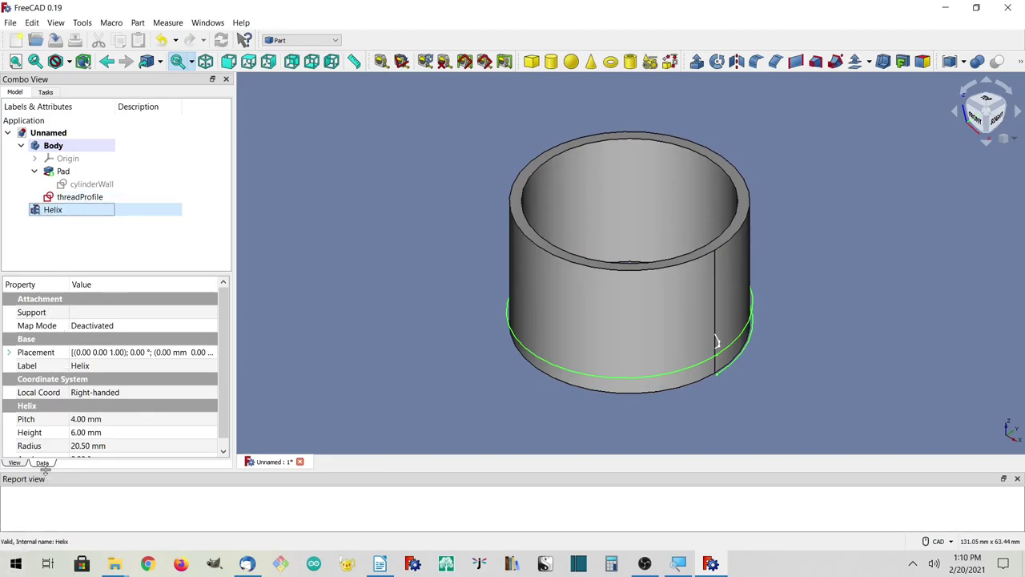
{"action": "left_click", "coordinate": [9, 353]}
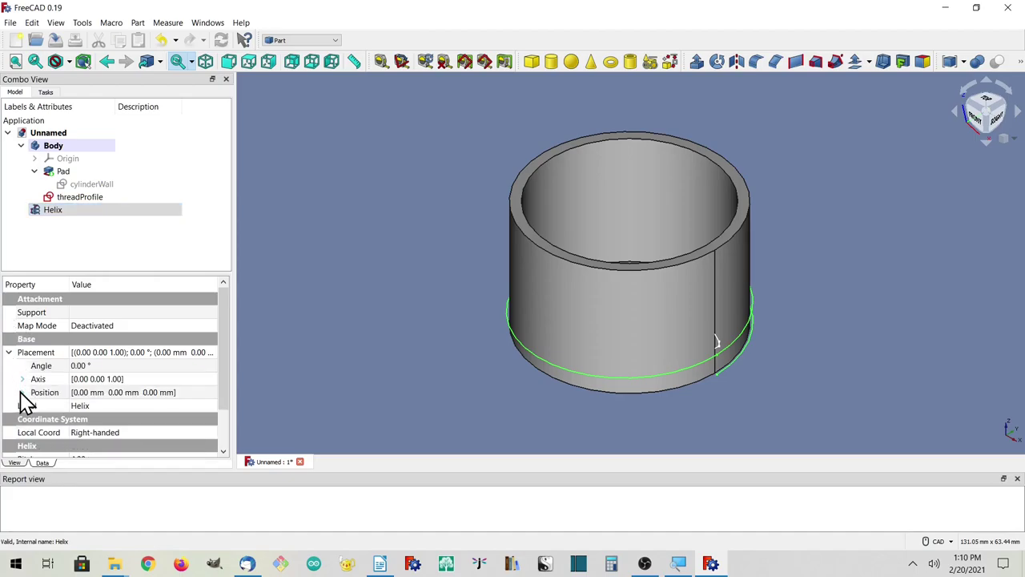
{"action": "left_click", "coordinate": [22, 391]}
{"action": "left_click", "coordinate": [80, 433]}
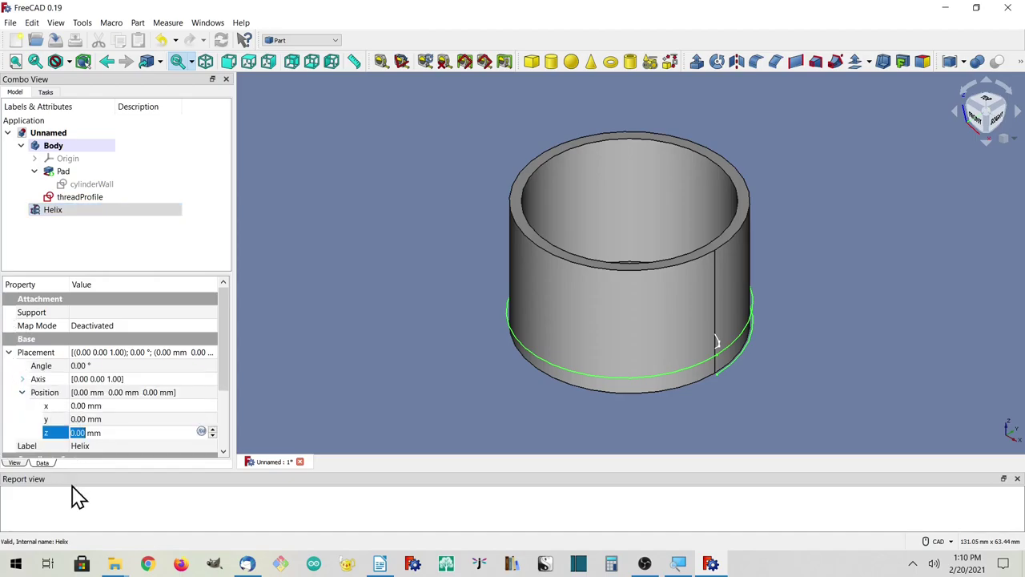
{"action": "type", "text": "6"}
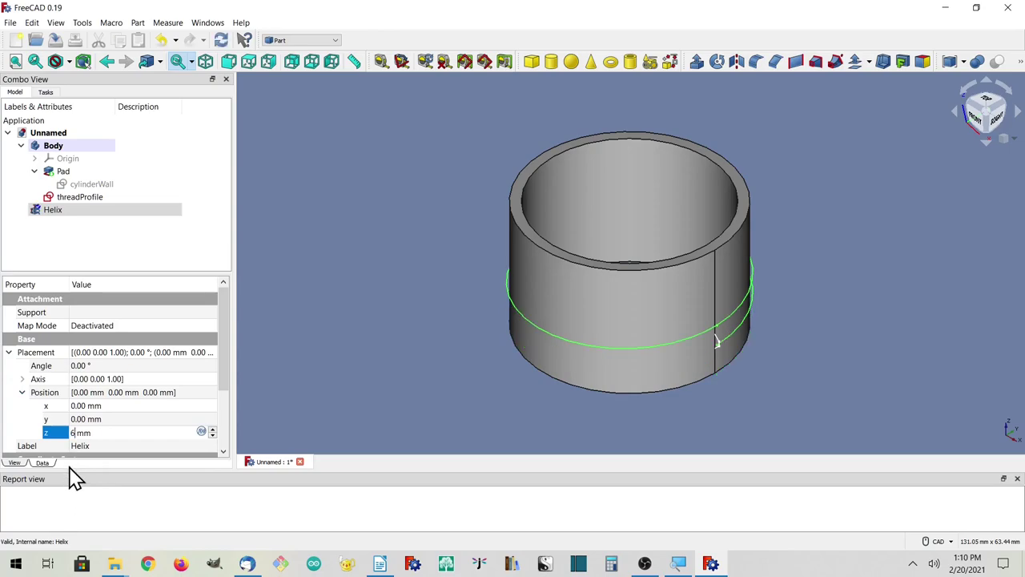
{"action": "left_click", "coordinate": [121, 407]}
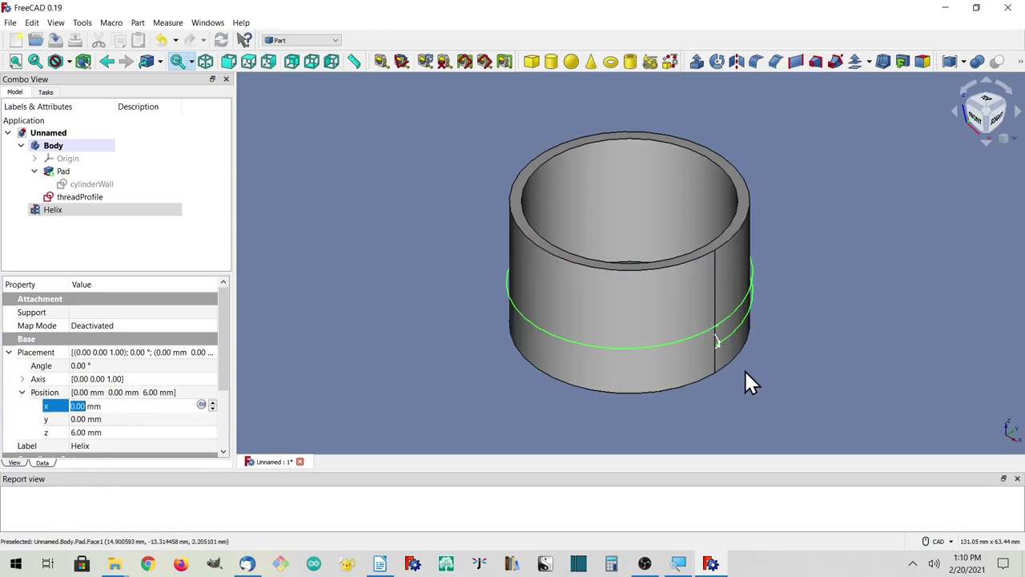
- Show the whole cylinder and helix from the right side, then select Helix
{"action": "left_click", "coordinate": [983, 125]}
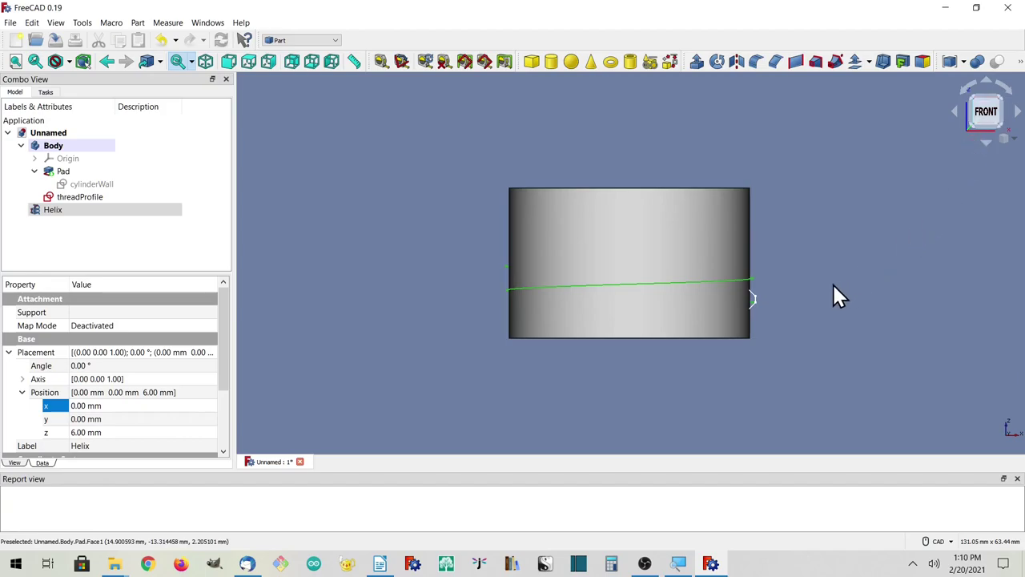
{"action": "scroll", "coordinate": [745, 314], "scroll_direction": "up", "scroll_amount": 5}
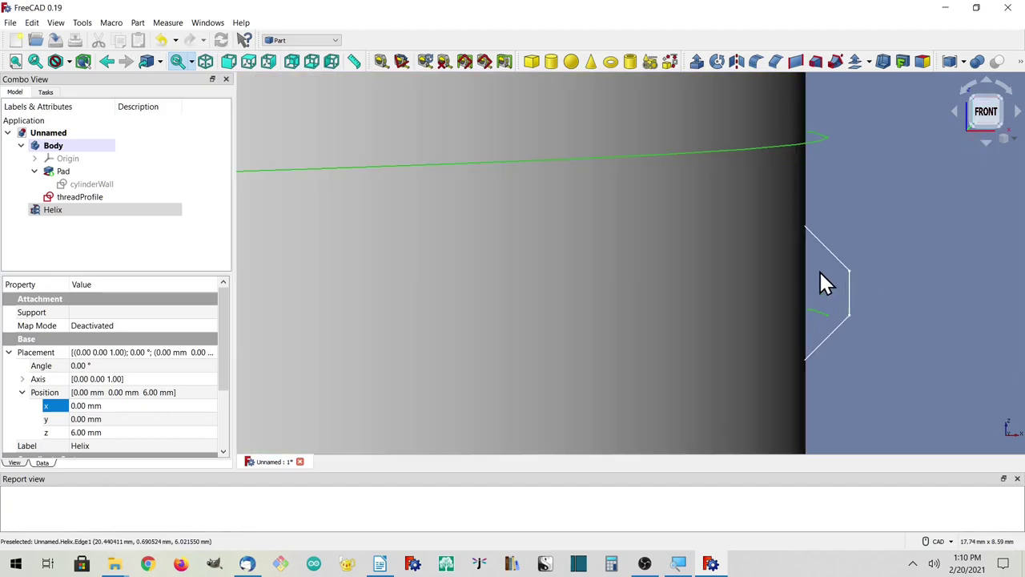
{"action": "scroll", "coordinate": [901, 280], "scroll_direction": "down", "scroll_amount": 3}
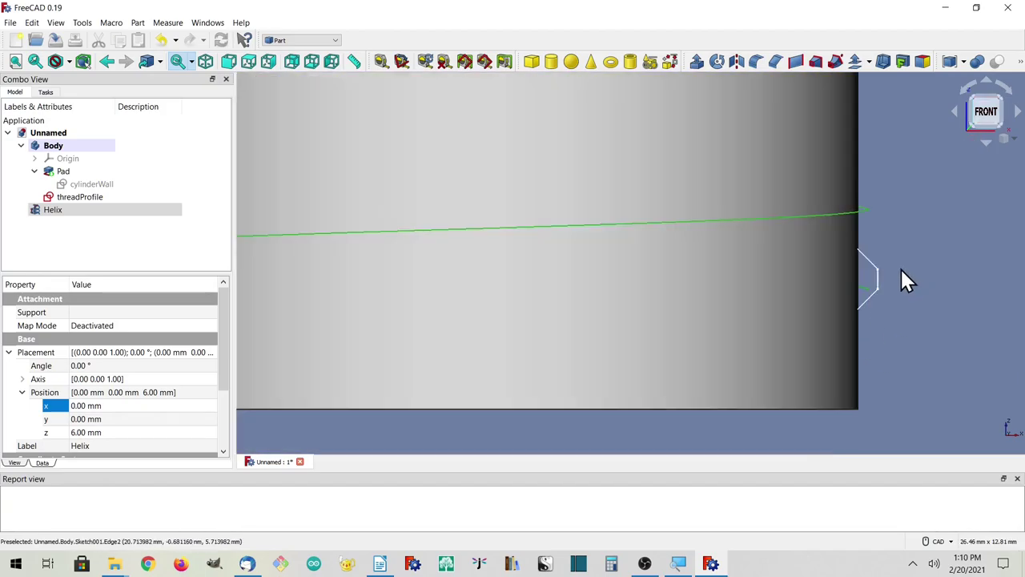
{"action": "scroll", "coordinate": [825, 317], "scroll_direction": "down", "scroll_amount": 1}
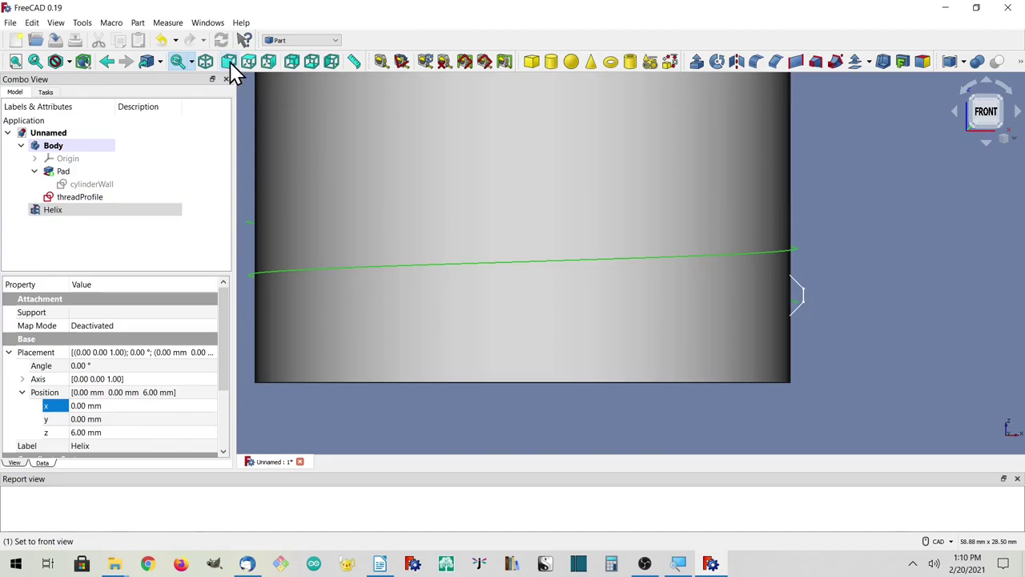
{"action": "left_click", "coordinate": [268, 63]}
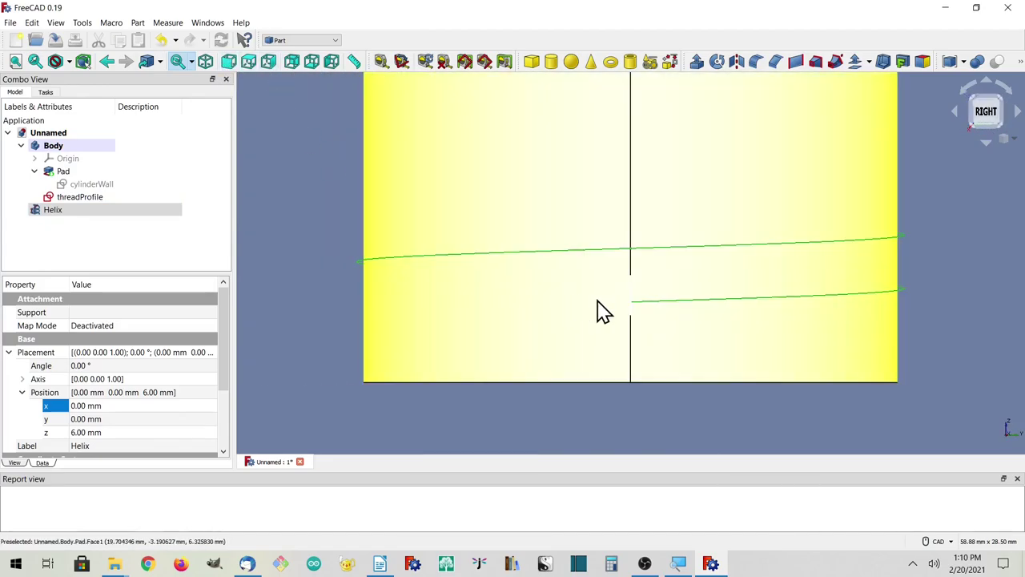
{"action": "scroll", "coordinate": [603, 311], "scroll_direction": "up", "scroll_amount": 3}
{"action": "scroll", "coordinate": [613, 384], "scroll_direction": "down", "scroll_amount": 5}
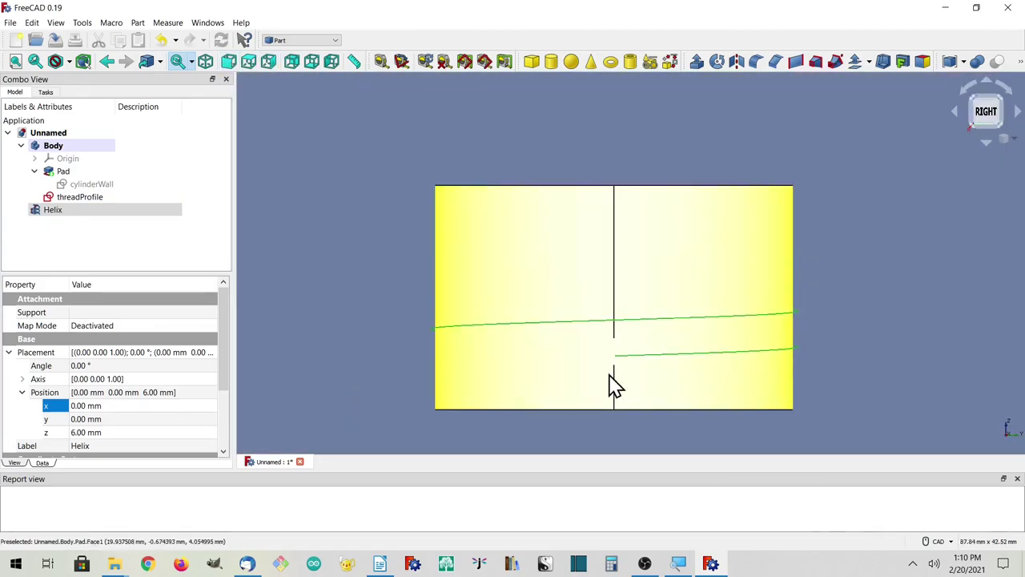
{"action": "scroll", "coordinate": [613, 387], "scroll_direction": "down", "scroll_amount": 2}
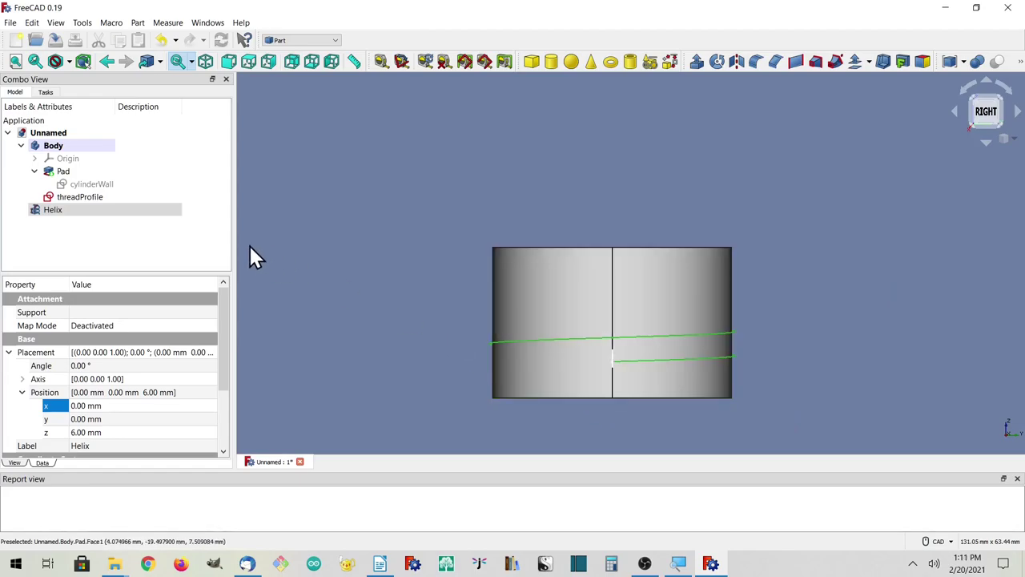
{"action": "left_click", "coordinate": [48, 211]}
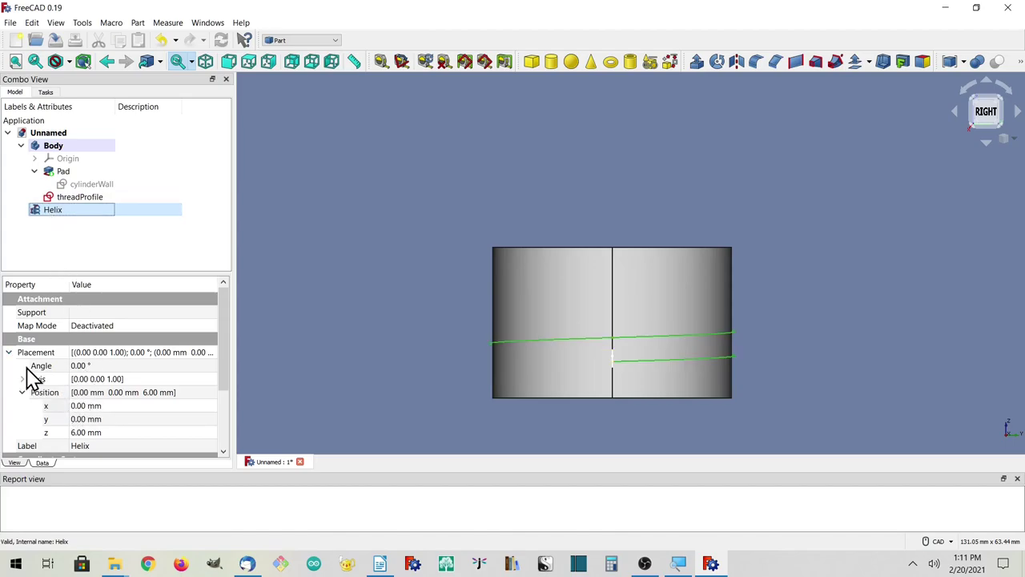
- Tilt the Helix by setting its placement angle to 2°
{"action": "left_click", "coordinate": [78, 365]}
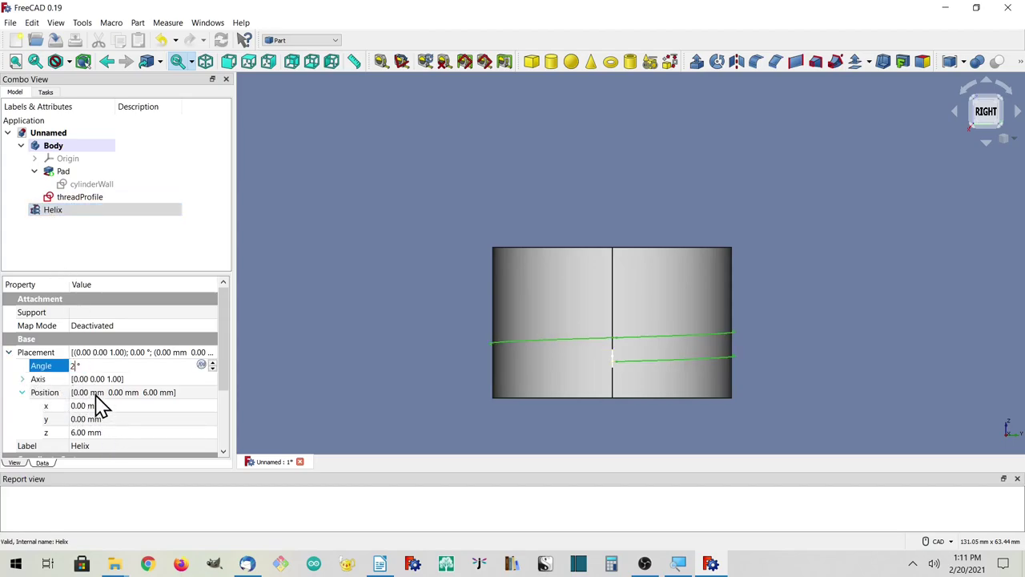
{"action": "type", "text": "2"}
{"action": "left_click", "coordinate": [93, 393]}
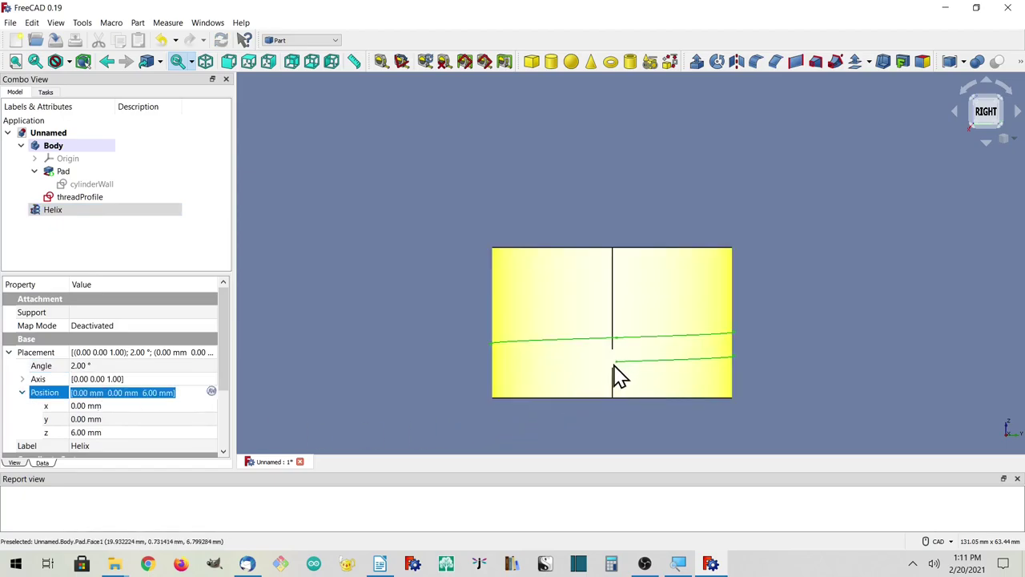
{"action": "scroll", "coordinate": [619, 380], "scroll_direction": "up", "scroll_amount": 5}
{"action": "scroll", "coordinate": [621, 372], "scroll_direction": "down", "scroll_amount": 5}
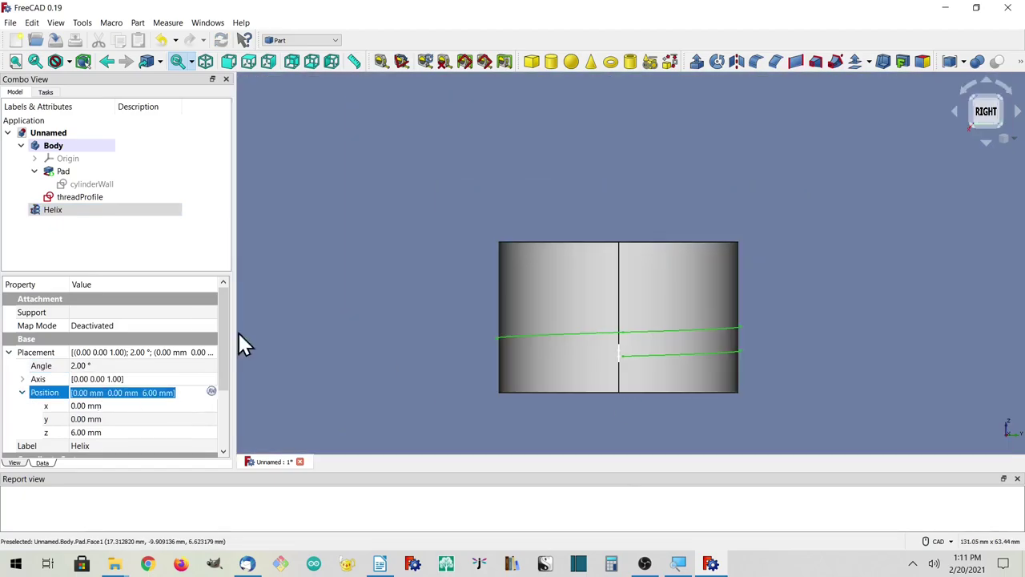
- Give the threadProfile sketch a 2° attachment offset rotation about axis (0,1,0)
{"action": "left_click", "coordinate": [53, 198]}
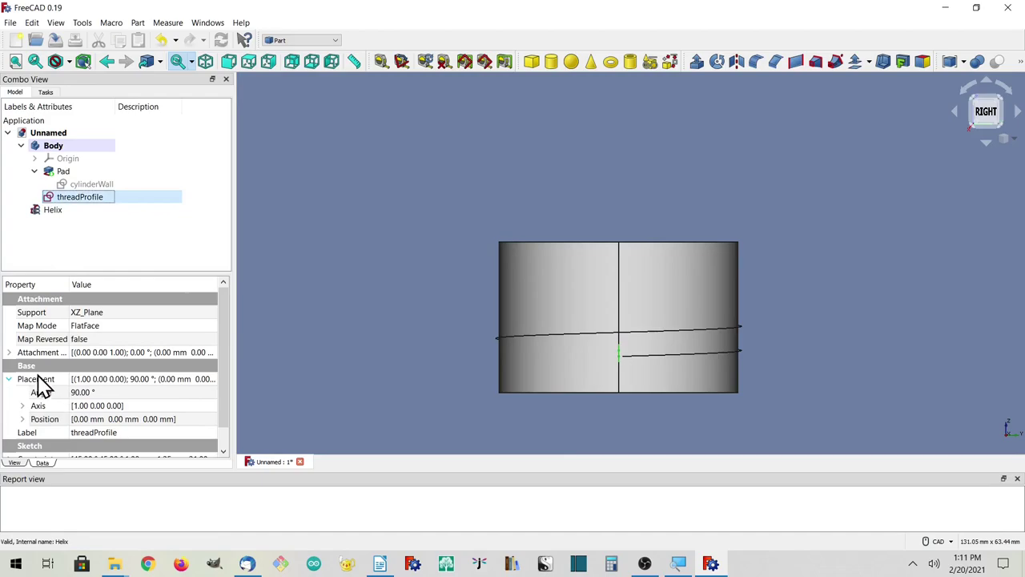
{"action": "left_click", "coordinate": [8, 352]}
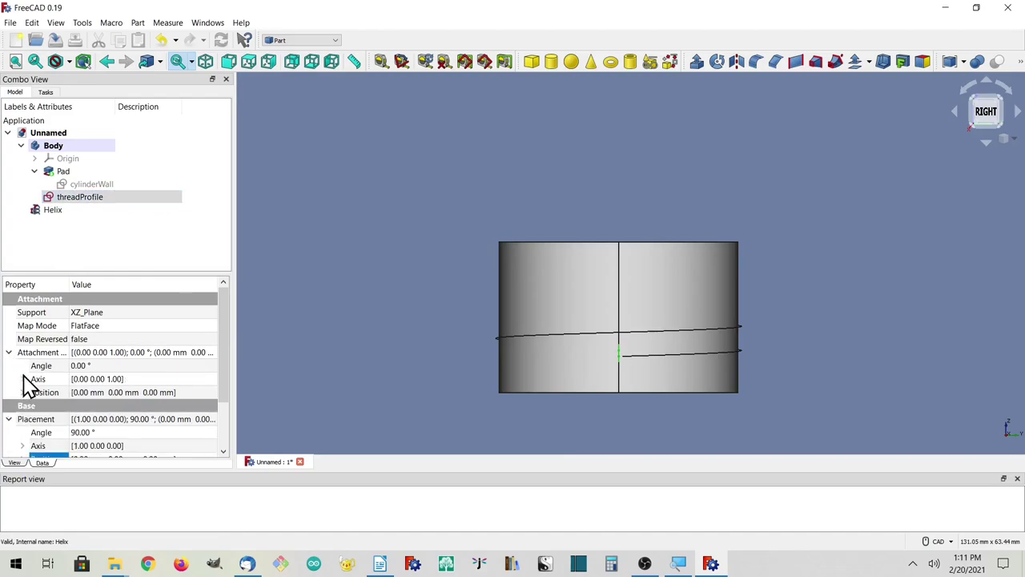
{"action": "left_click", "coordinate": [22, 379]}
{"action": "left_click", "coordinate": [77, 405]}
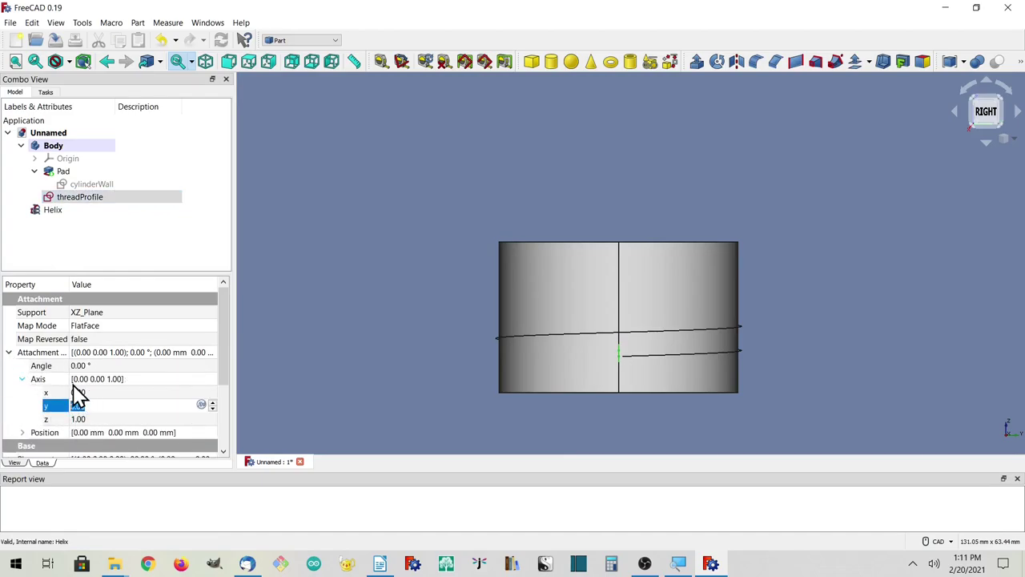
{"action": "type", "text": "1"}
{"action": "left_click", "coordinate": [88, 419]}
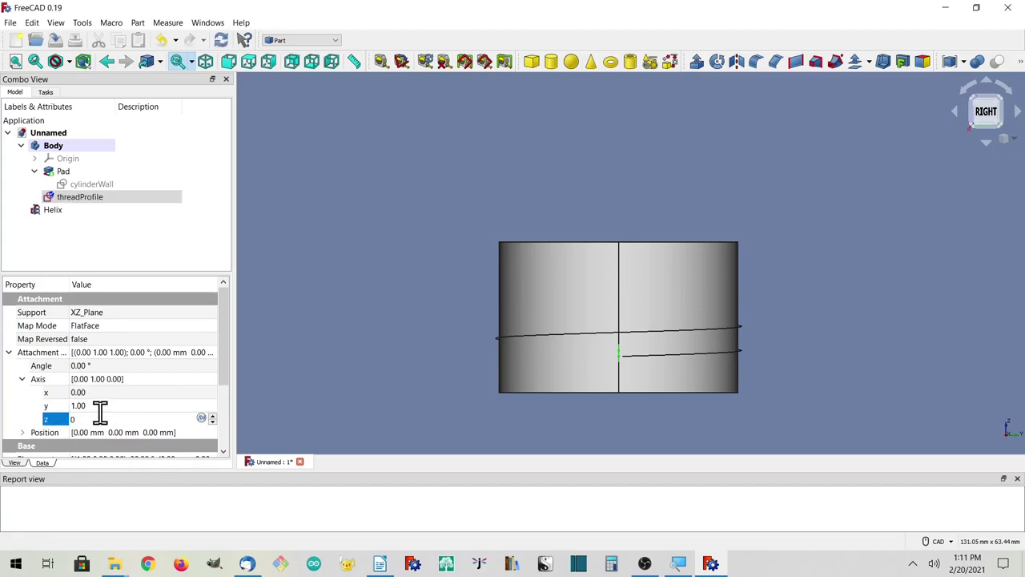
{"action": "left_click", "coordinate": [82, 404]}
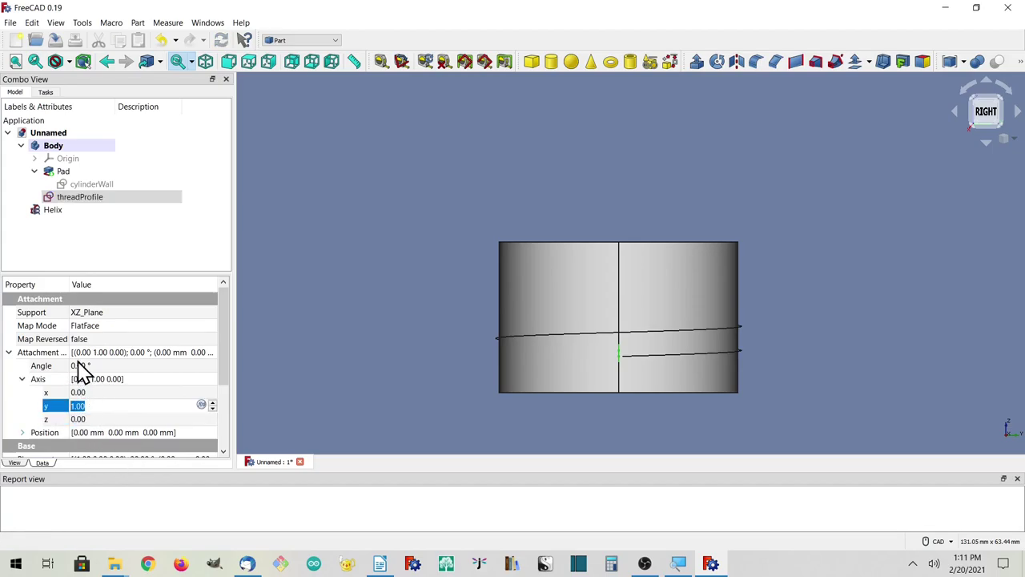
{"action": "left_click", "coordinate": [80, 366]}
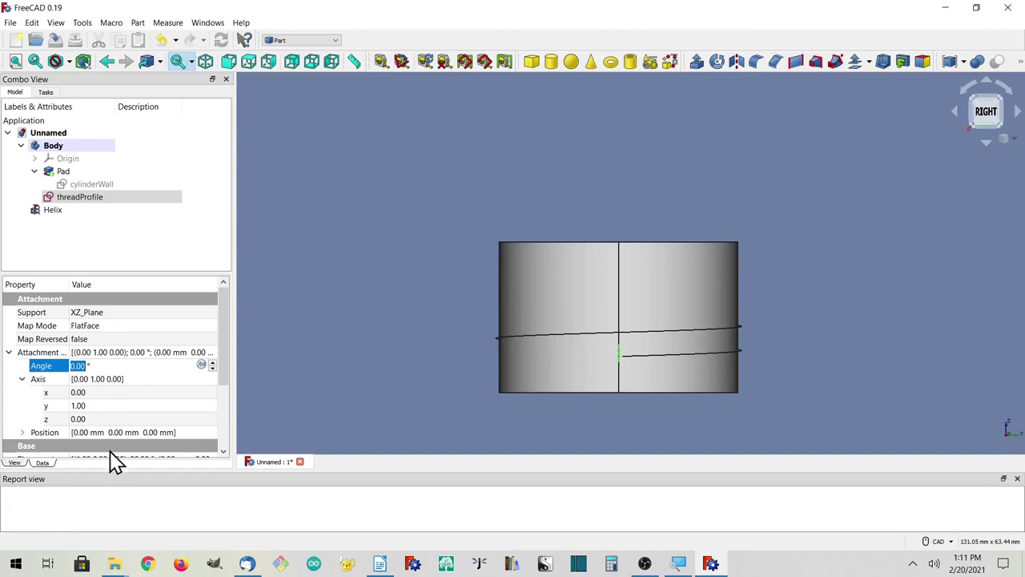
{"action": "type", "text": "2"}
{"action": "left_click", "coordinate": [128, 403]}
- Clear the selection and reselect the Helix before changing workbenches
{"action": "scroll", "coordinate": [633, 360], "scroll_direction": "up", "scroll_amount": 2}
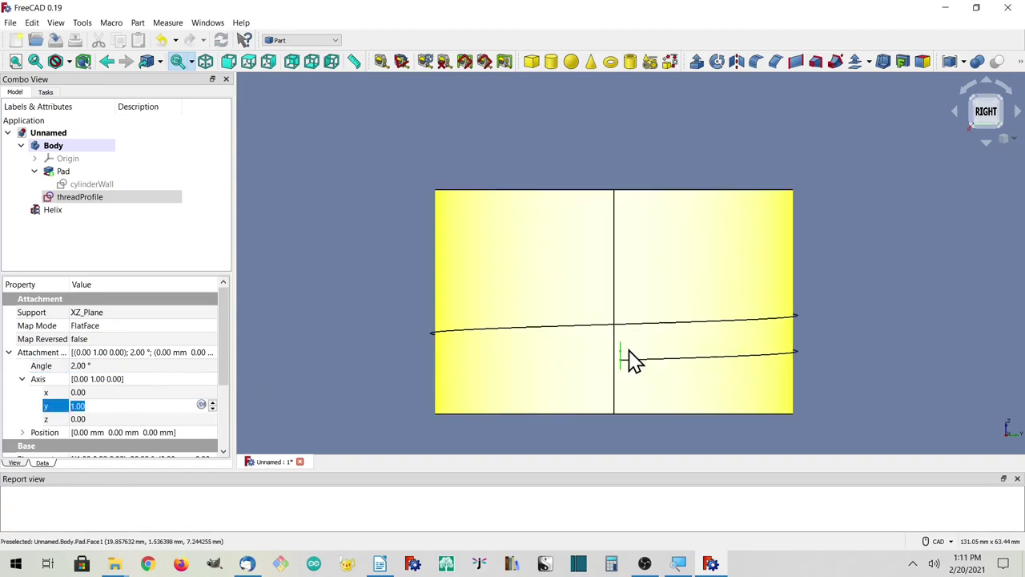
{"action": "scroll", "coordinate": [633, 360], "scroll_direction": "up", "scroll_amount": 3}
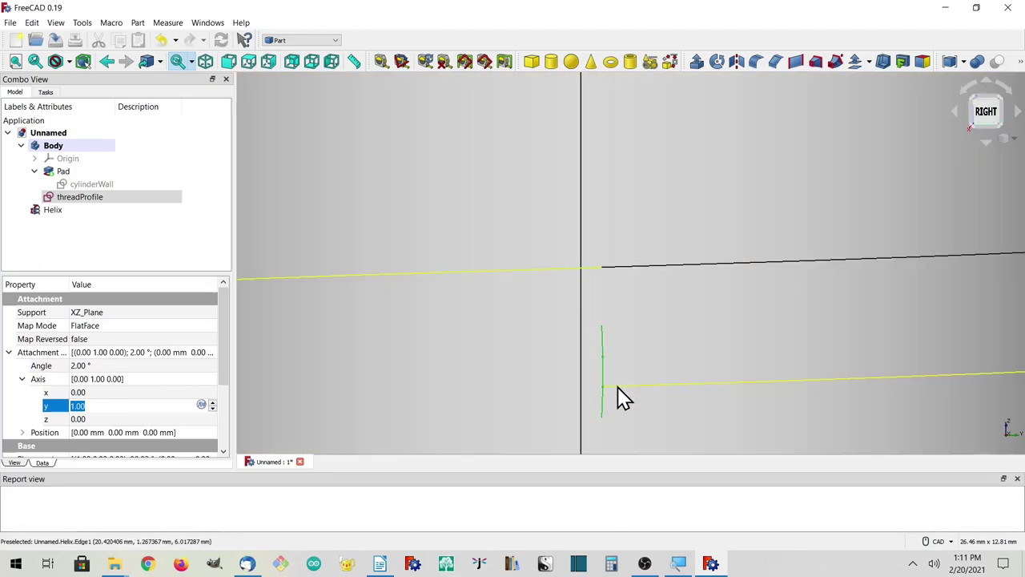
{"action": "scroll", "coordinate": [565, 394], "scroll_direction": "down", "scroll_amount": 2}
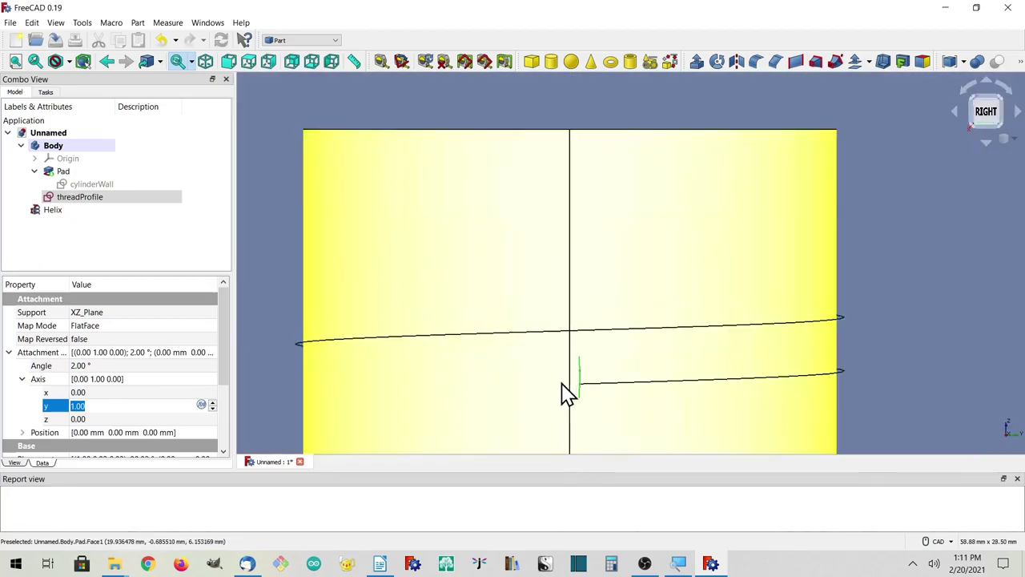
{"action": "scroll", "coordinate": [566, 395], "scroll_direction": "down", "scroll_amount": 2}
{"action": "left_click", "coordinate": [338, 313]}
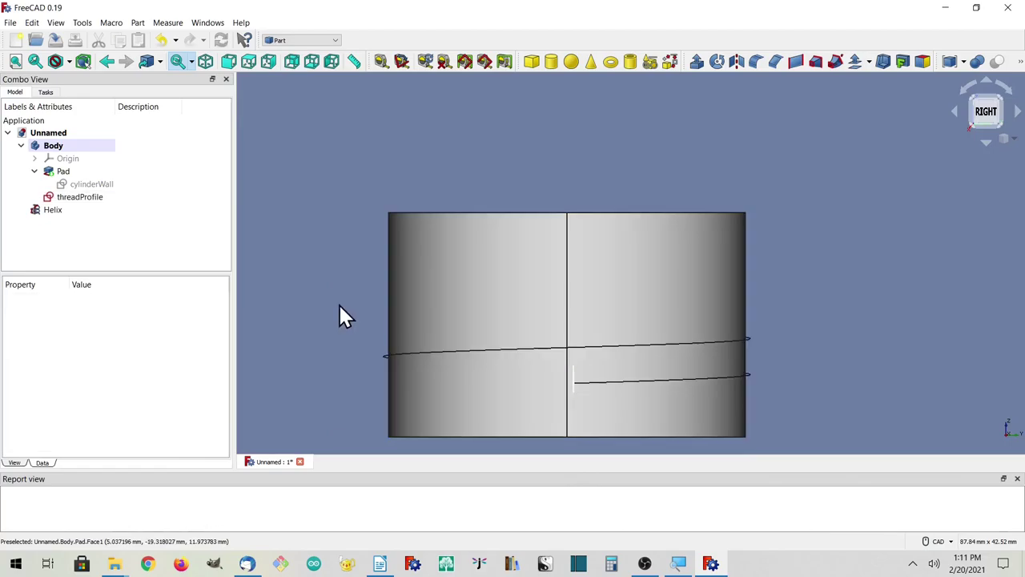
{"action": "left_click", "coordinate": [40, 210]}
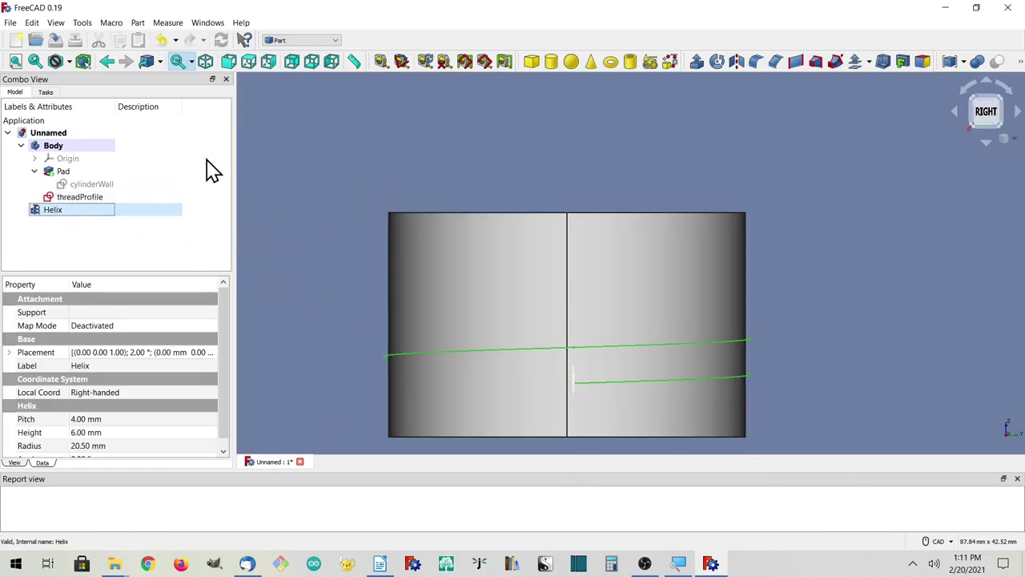
{"action": "left_click", "coordinate": [298, 42]}
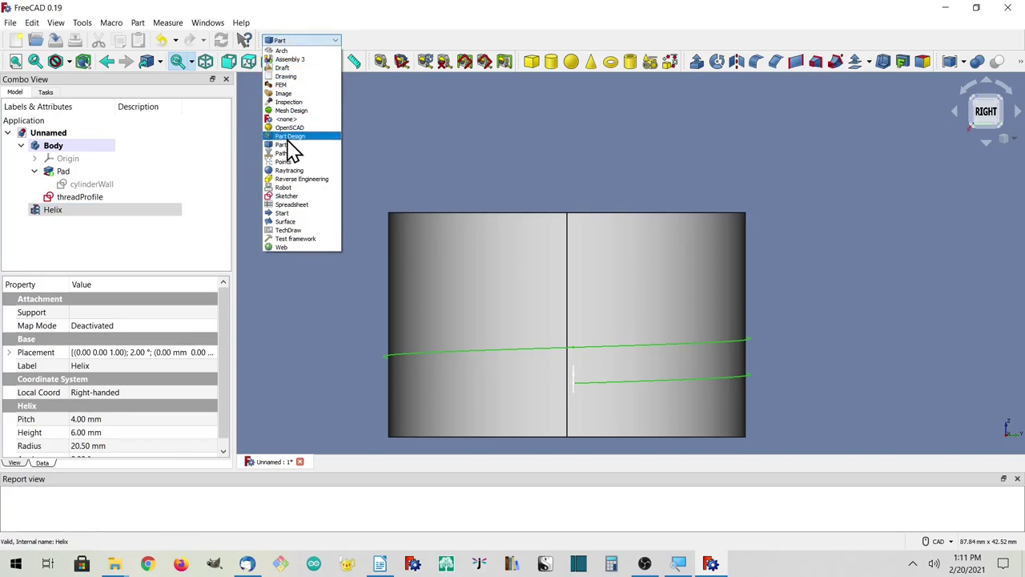
- In Part Design, activate the Body and bind the Helix into it as a ShapeBinder, hiding the original Helix
{"action": "left_click", "coordinate": [290, 138]}
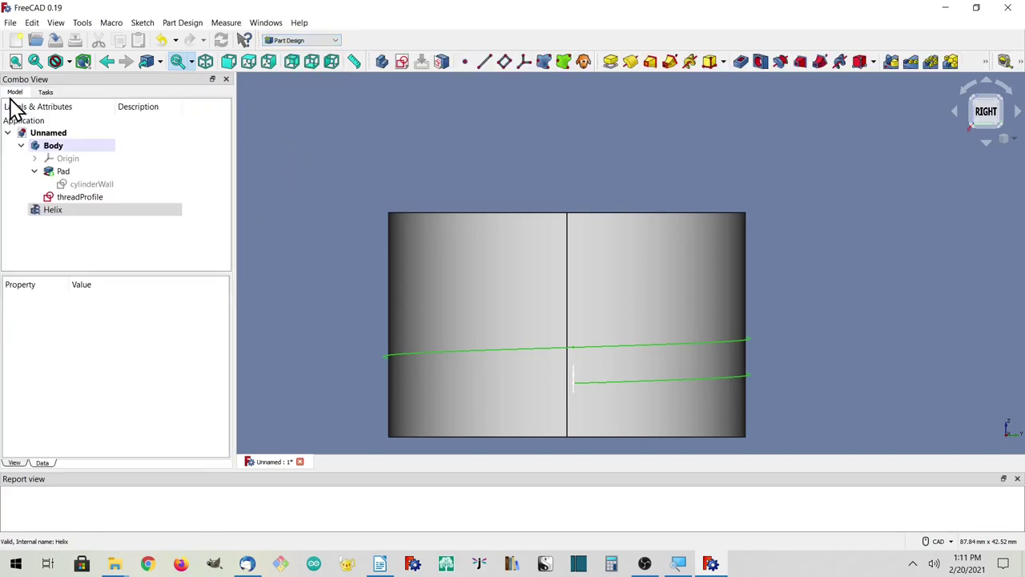
{"action": "double_click", "coordinate": [53, 147]}
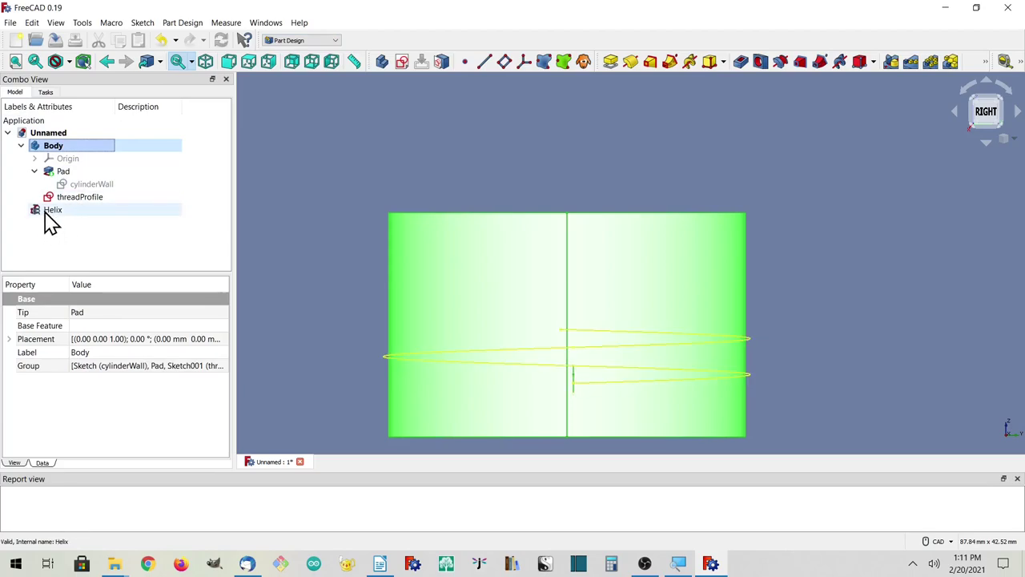
{"action": "left_click", "coordinate": [52, 211]}
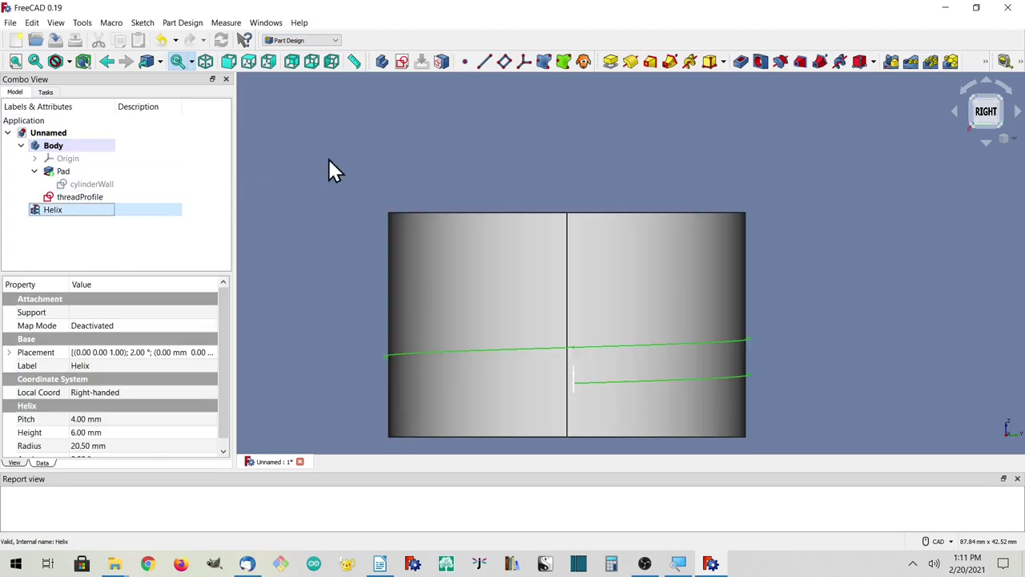
{"action": "left_click", "coordinate": [543, 64]}
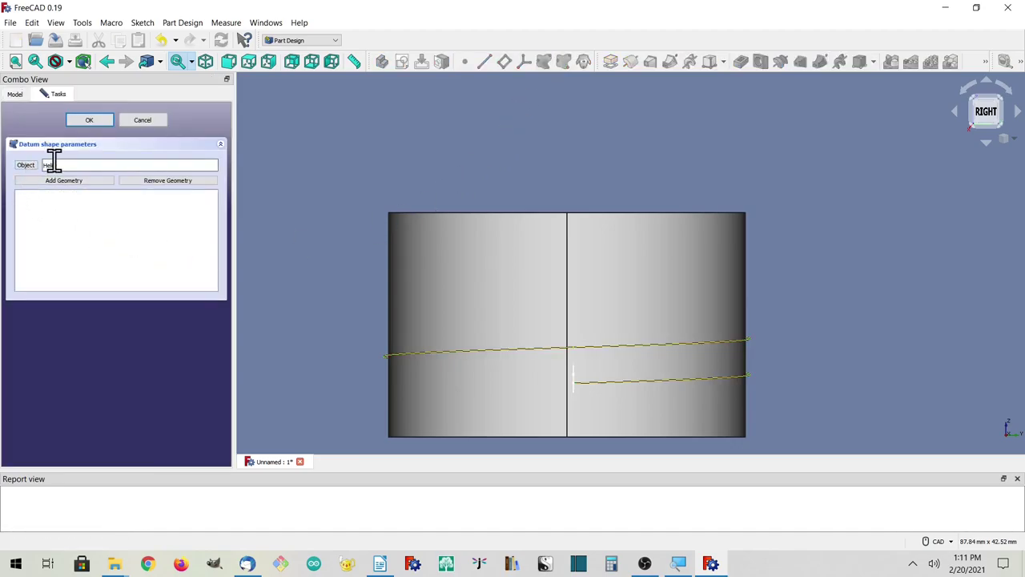
{"action": "left_click", "coordinate": [91, 122]}
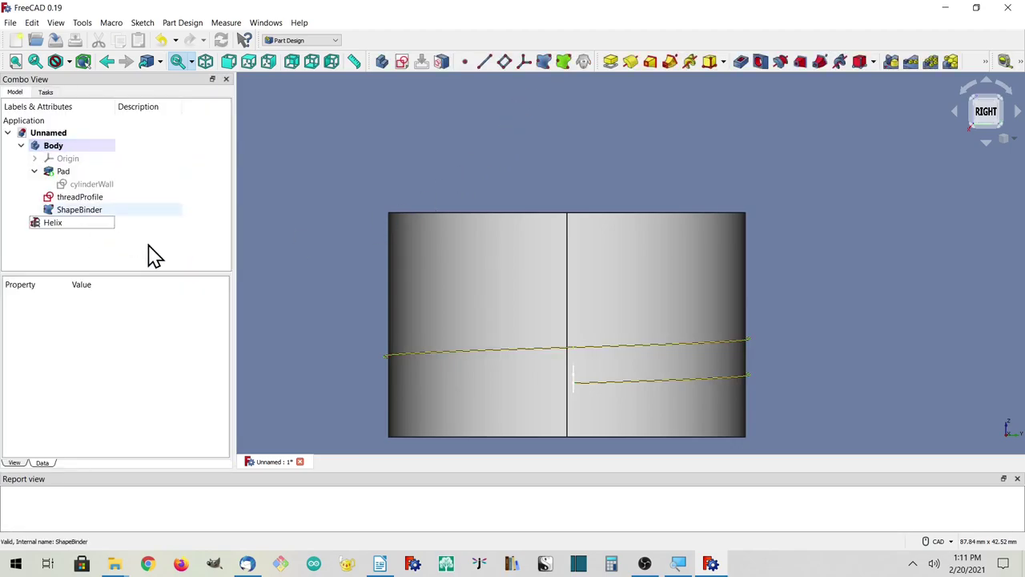
{"action": "left_click", "coordinate": [55, 224]}
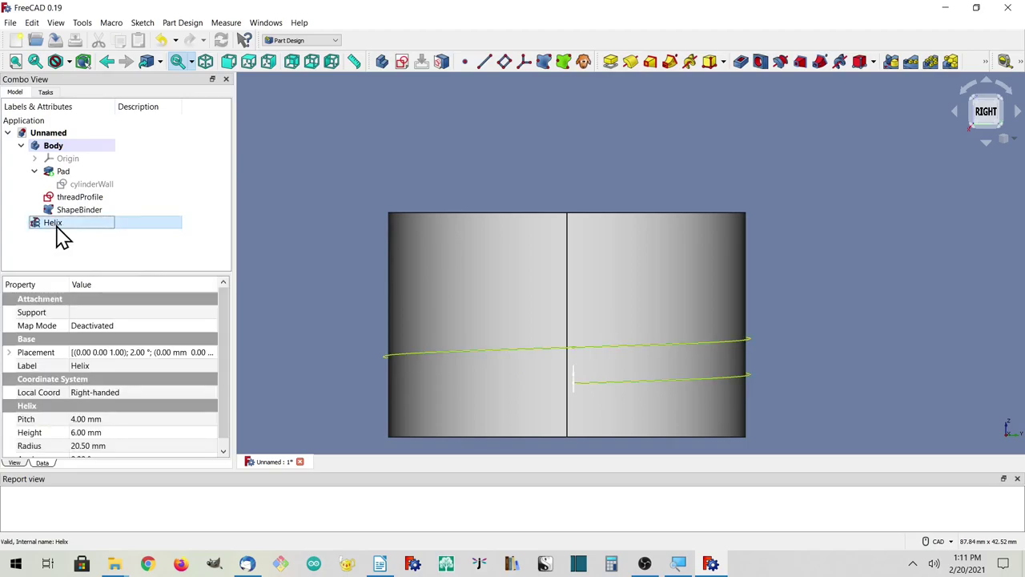
{"action": "left_click", "coordinate": [76, 211]}
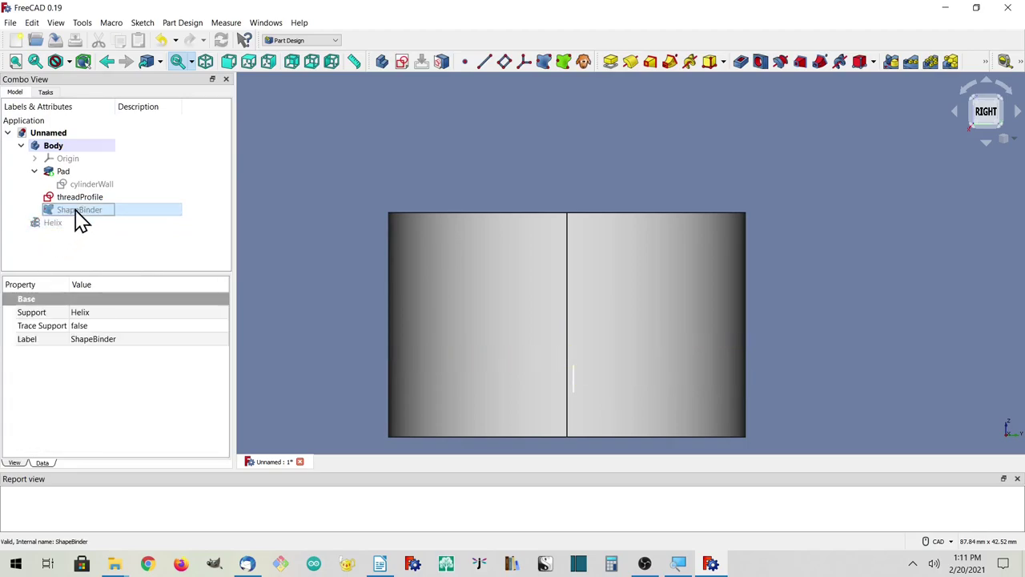
{"action": "key", "text": "space"}
{"action": "left_click", "coordinate": [80, 199]}
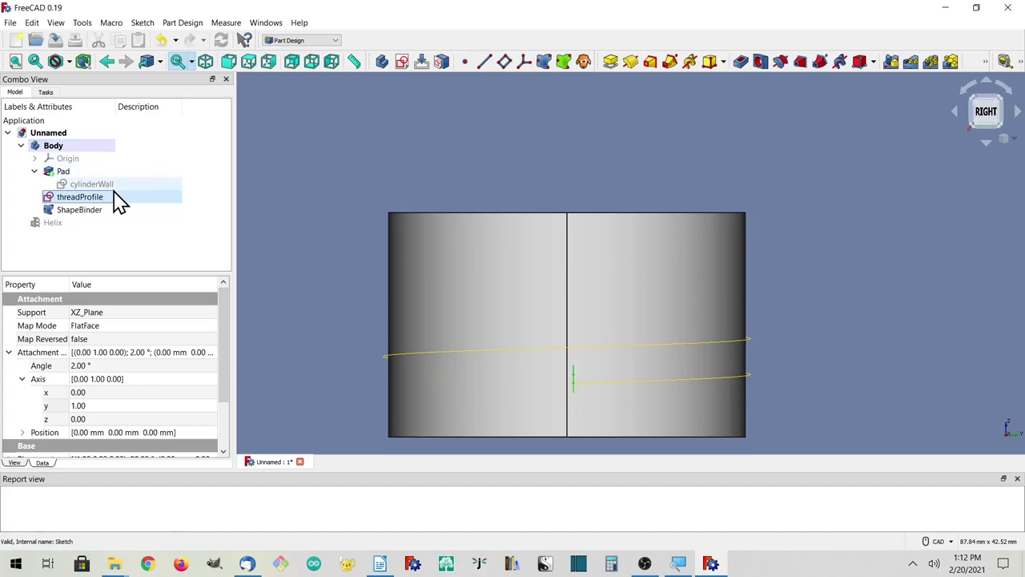
- Sweep threadProfile along the helix ShapeBinder with Frenet orientation as an additive pipe
{"action": "left_click", "coordinate": [670, 61]}
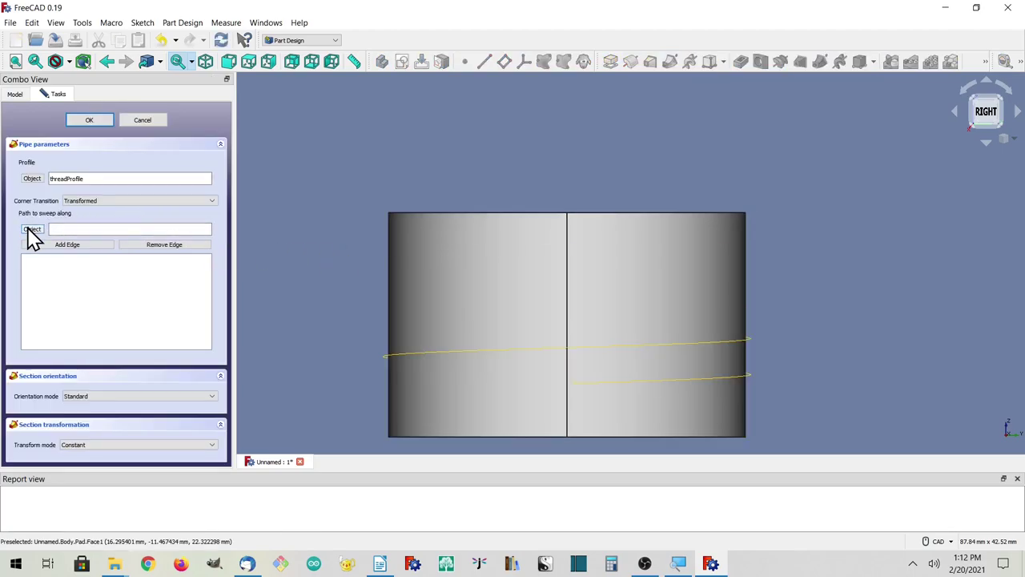
{"action": "left_click", "coordinate": [33, 230]}
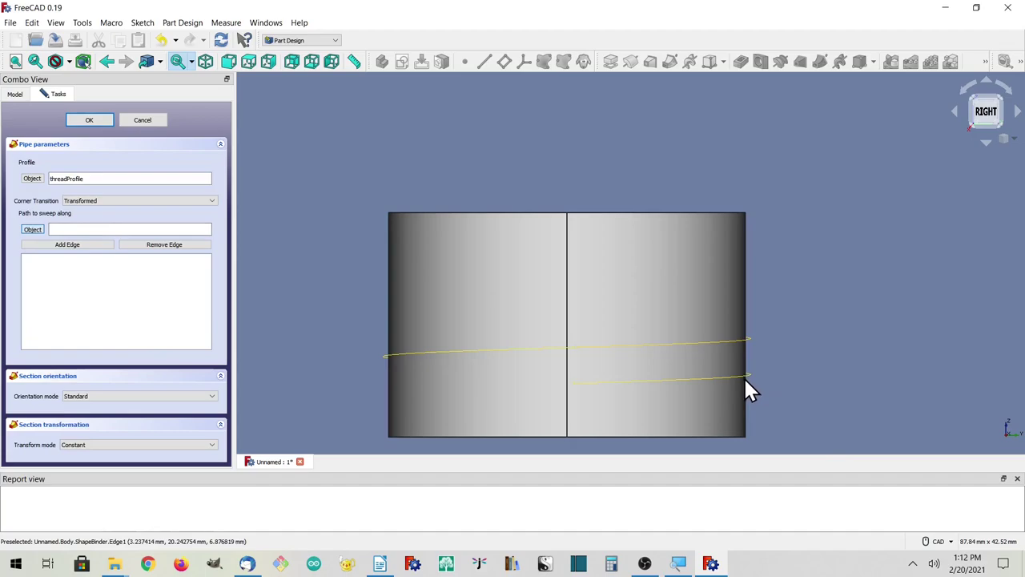
{"action": "left_click", "coordinate": [744, 376]}
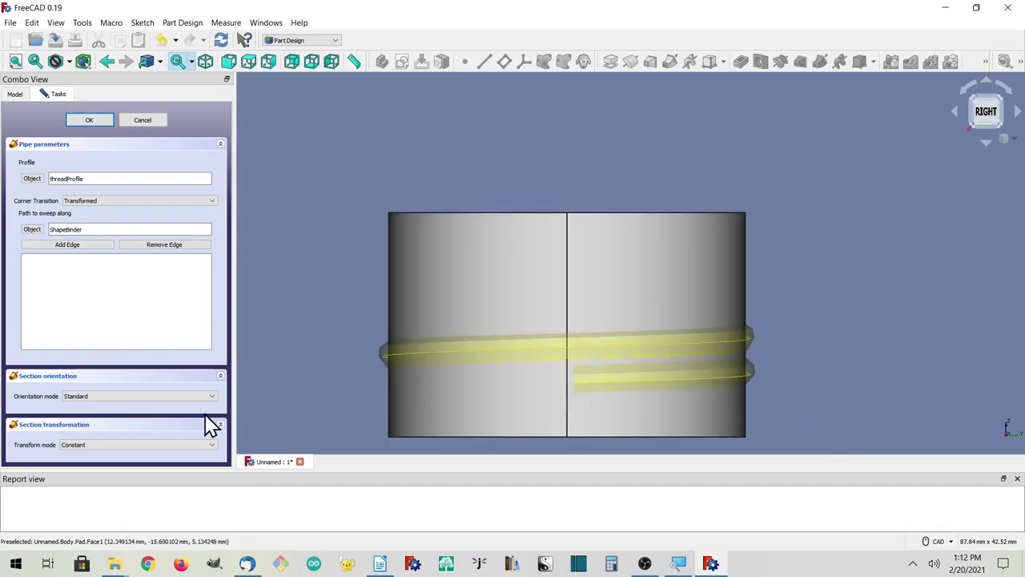
{"action": "left_click", "coordinate": [117, 397]}
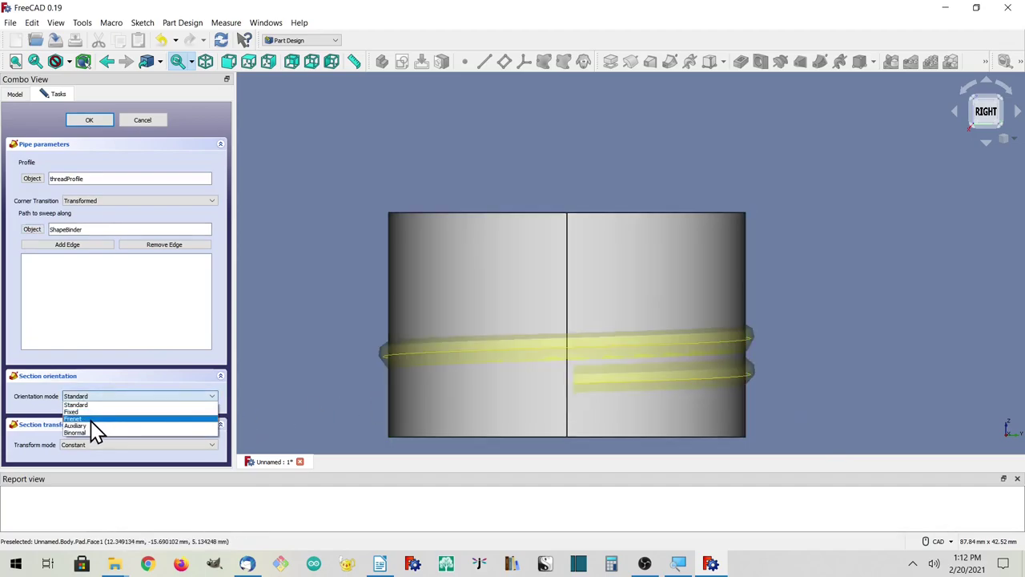
{"action": "left_click", "coordinate": [96, 419]}
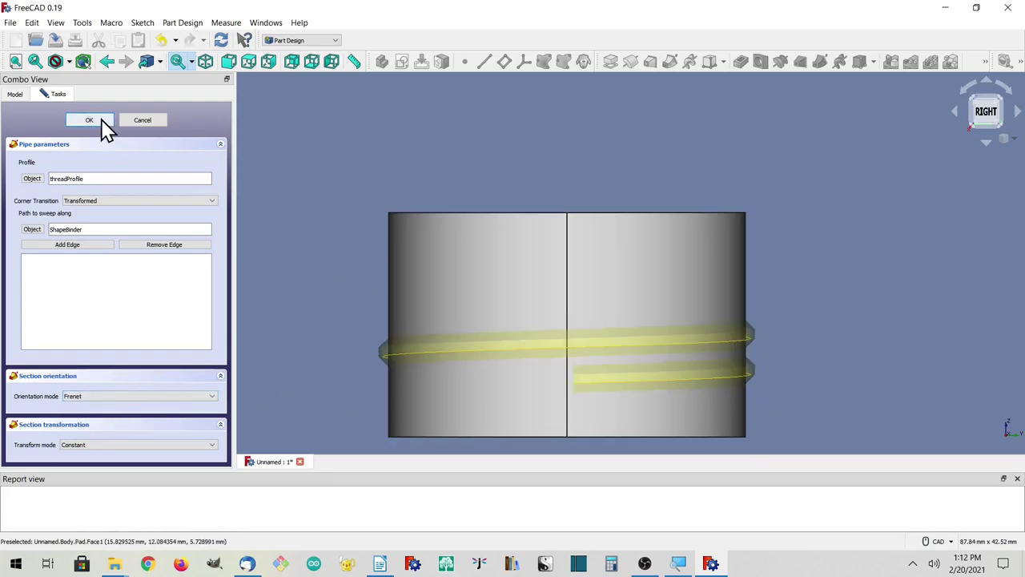
{"action": "left_click", "coordinate": [96, 121]}
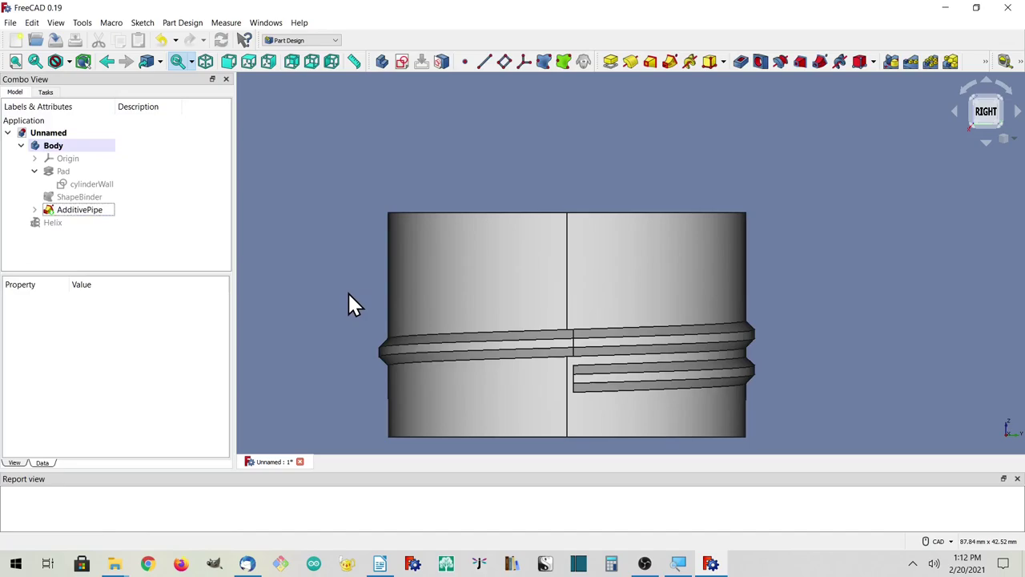
{"action": "middle_click_drag", "start_coordinate": [539, 343], "coordinate": [645, 371]}
{"action": "left_click", "coordinate": [418, 317]}
{"action": "middle_click_drag", "start_coordinate": [427, 298], "coordinate": [416, 366]}
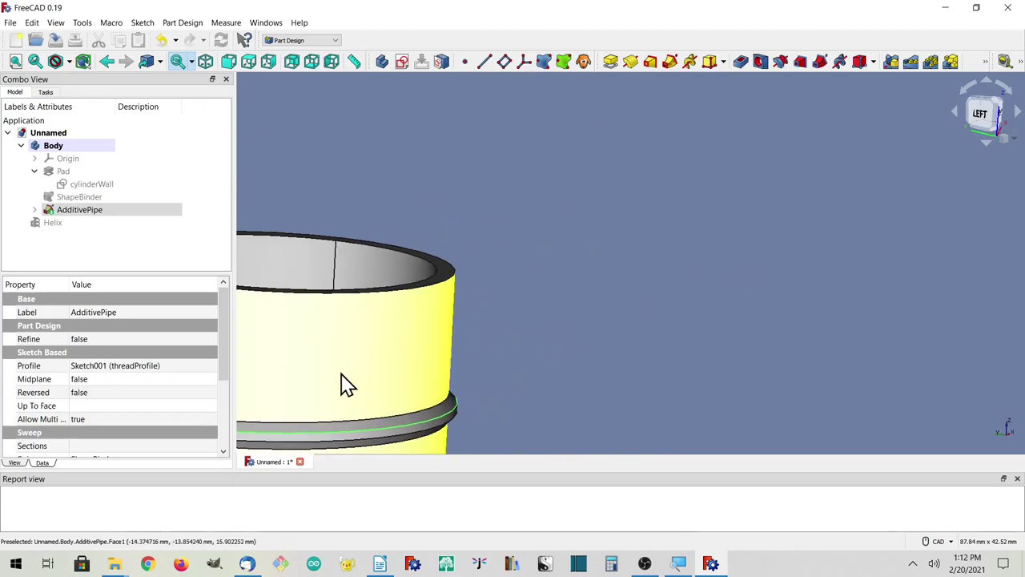
{"action": "middle_click_drag", "start_coordinate": [343, 385], "coordinate": [636, 265]}
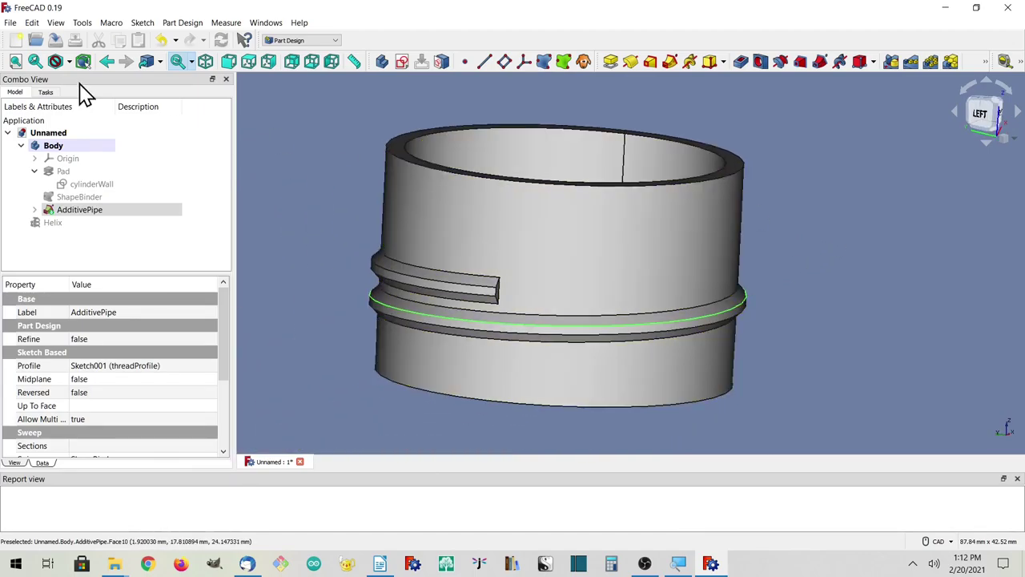
{"action": "left_click", "coordinate": [206, 64]}
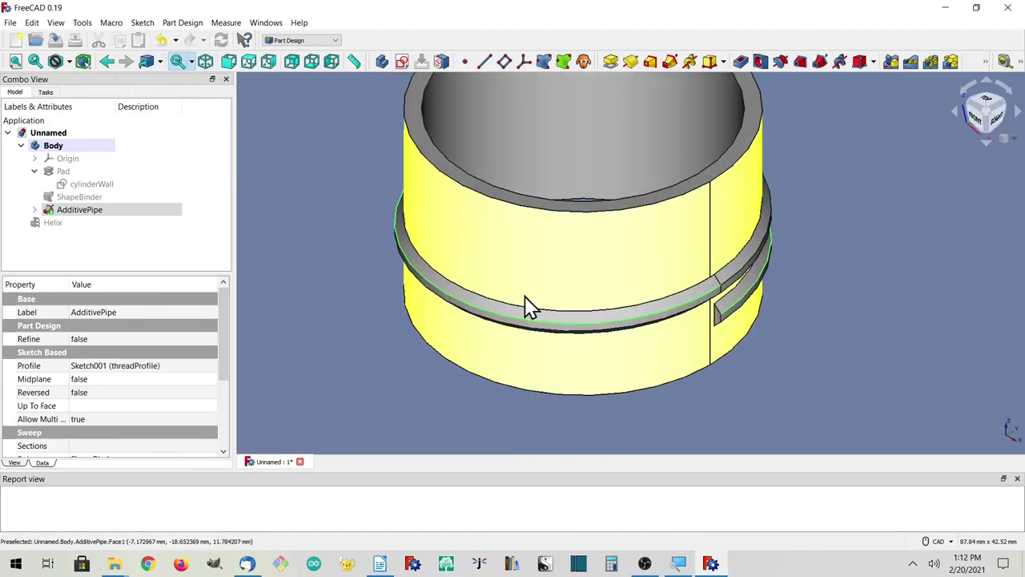
{"action": "left_click", "coordinate": [685, 415]}
{"action": "middle_click_drag", "start_coordinate": [684, 415], "coordinate": [638, 451]}
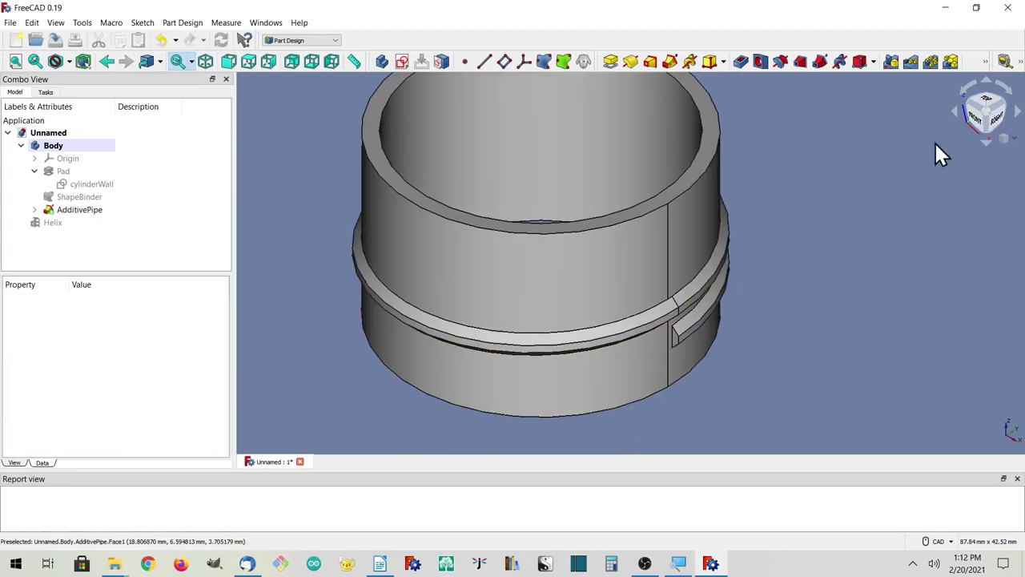
{"action": "left_click", "coordinate": [993, 123]}
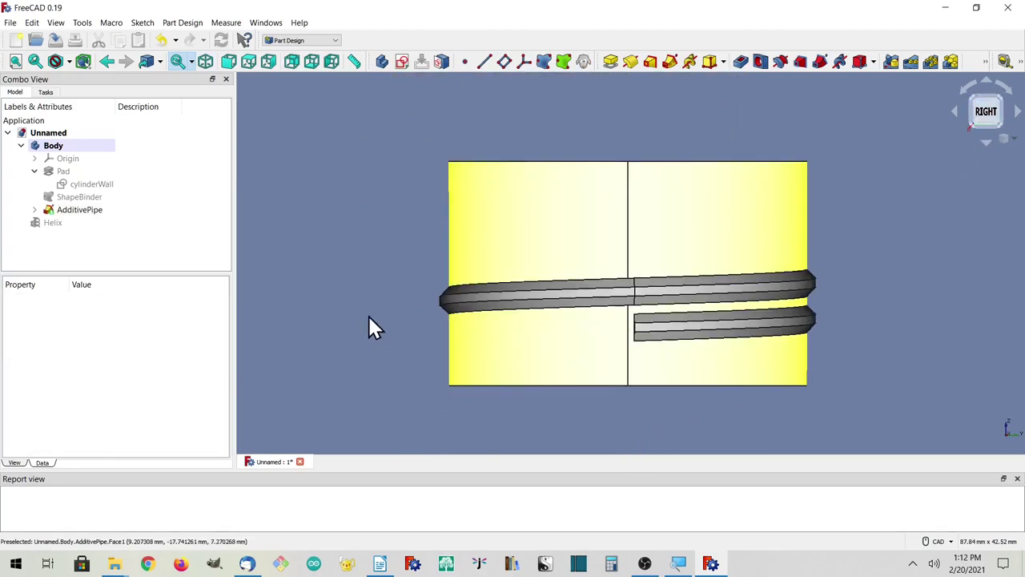
- Change the Helix height property to 3.99 mm
{"action": "left_click", "coordinate": [53, 222]}
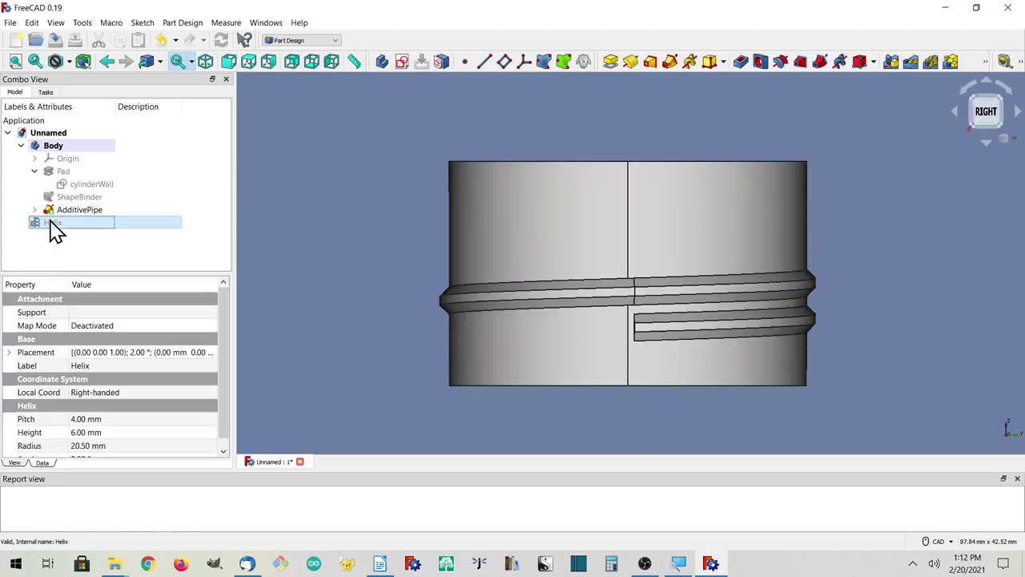
{"action": "left_click", "coordinate": [9, 353]}
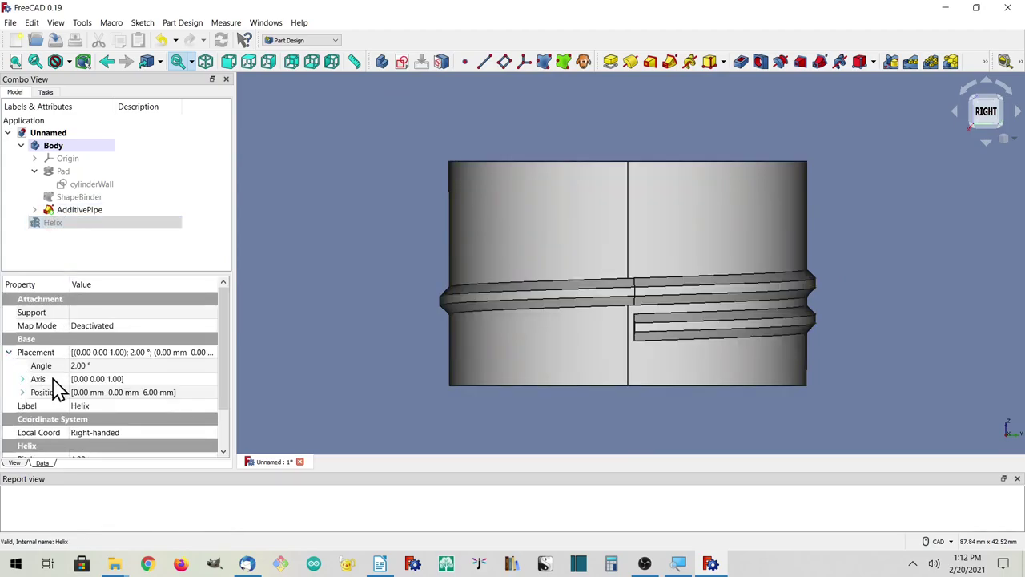
{"action": "scroll", "coordinate": [48, 417], "scroll_direction": "down", "scroll_amount": 1}
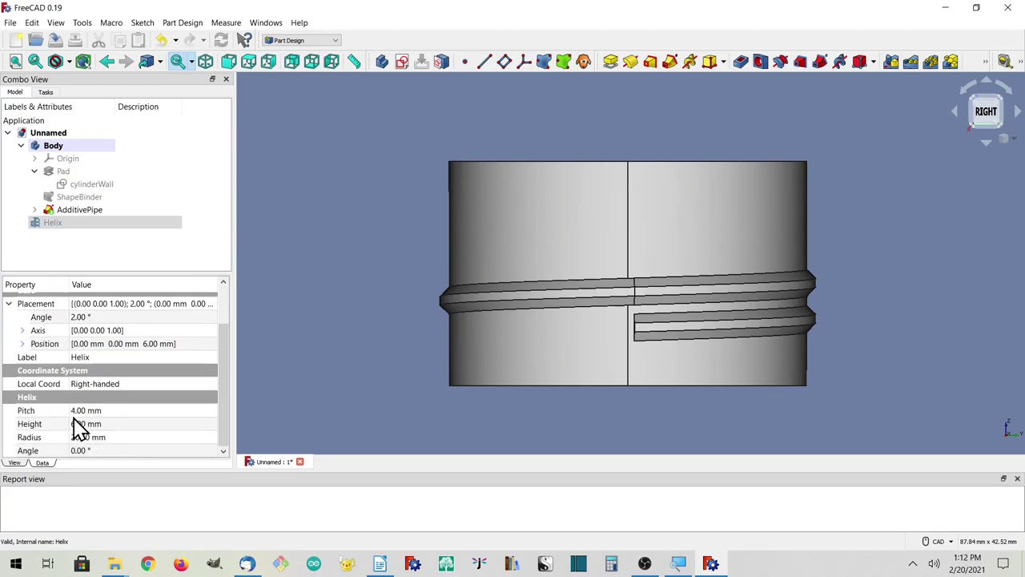
{"action": "left_click", "coordinate": [79, 425]}
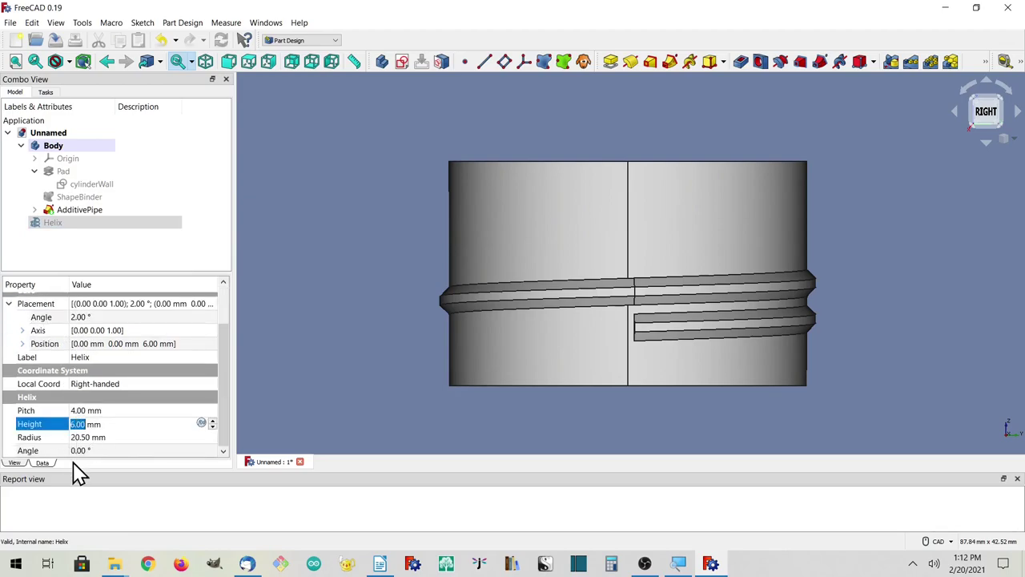
{"action": "type", "text": "3.99"}
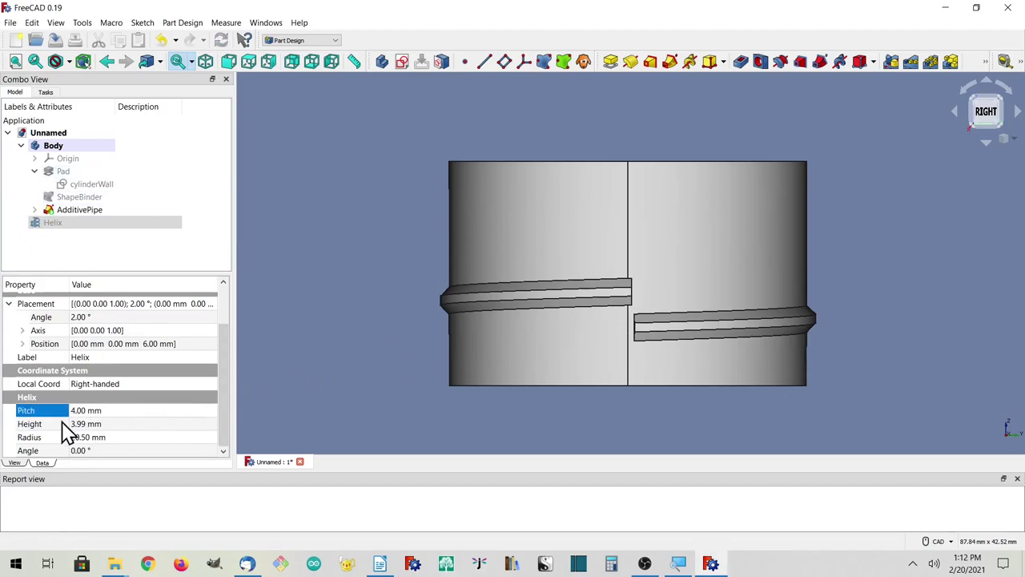
- Linear-pattern the AdditivePipe 3 times along the base Z axis over 8 mm
{"action": "left_click", "coordinate": [70, 211]}
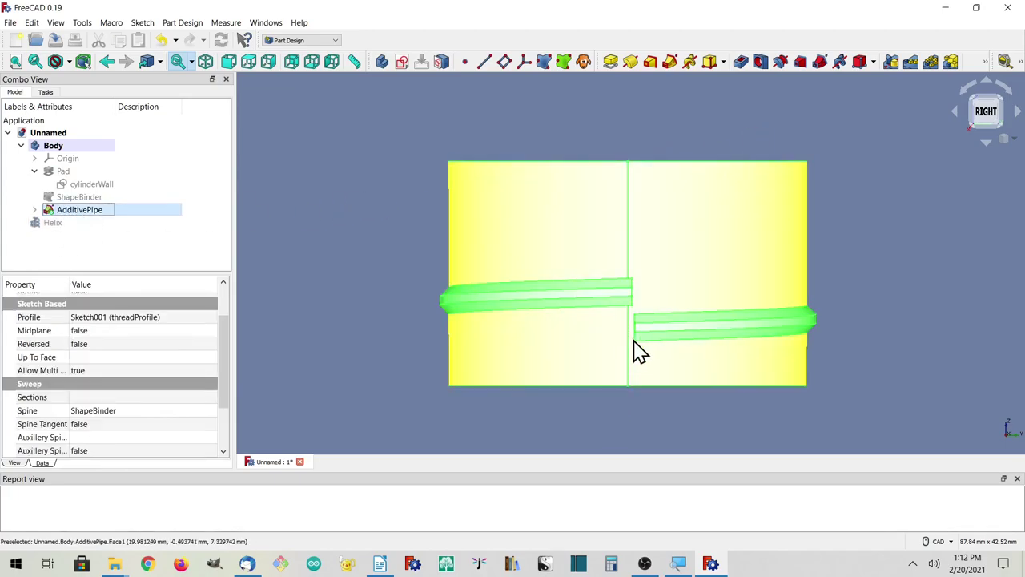
{"action": "left_click", "coordinate": [910, 64]}
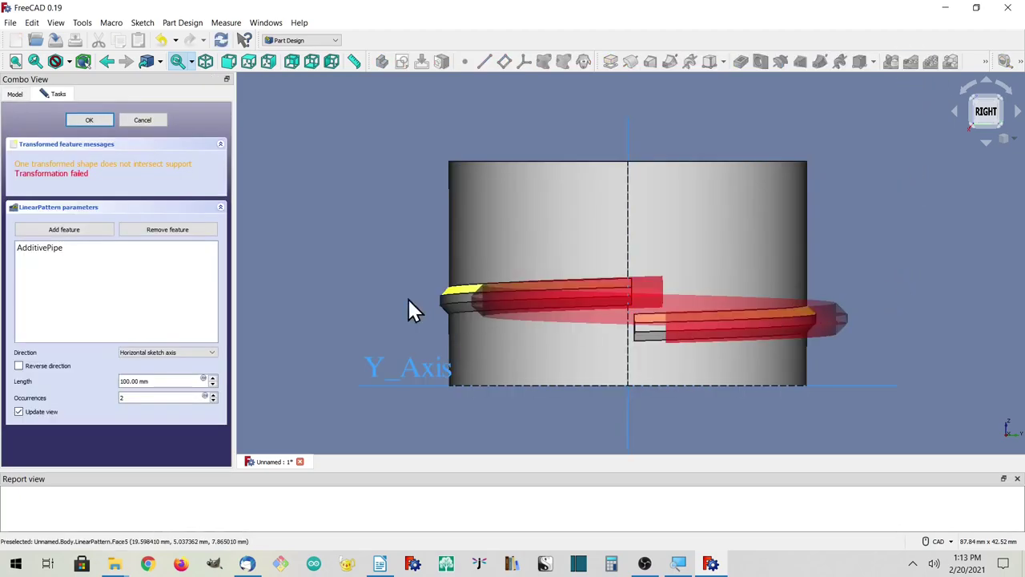
{"action": "double_click", "coordinate": [124, 398]}
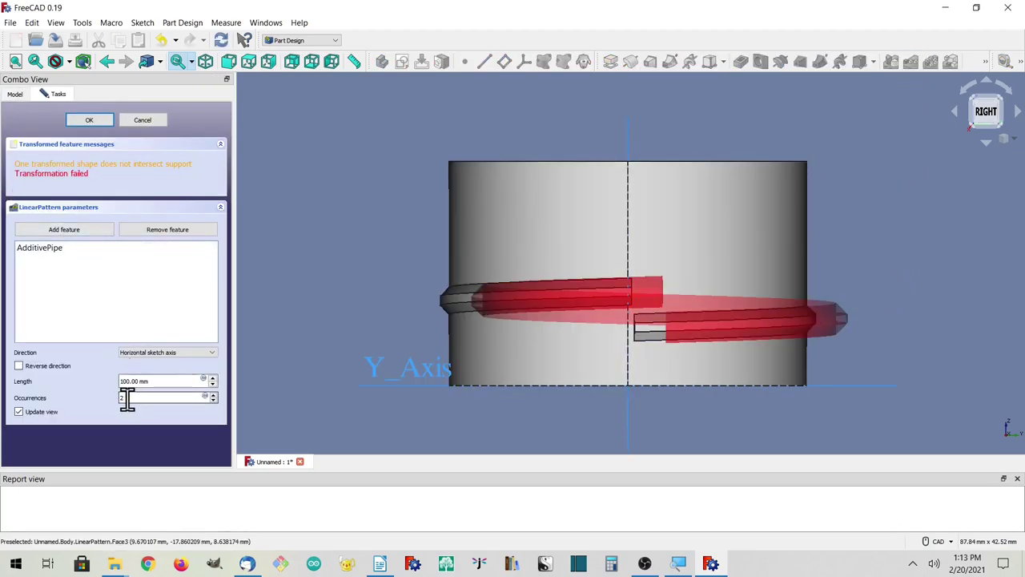
{"action": "type", "text": "3"}
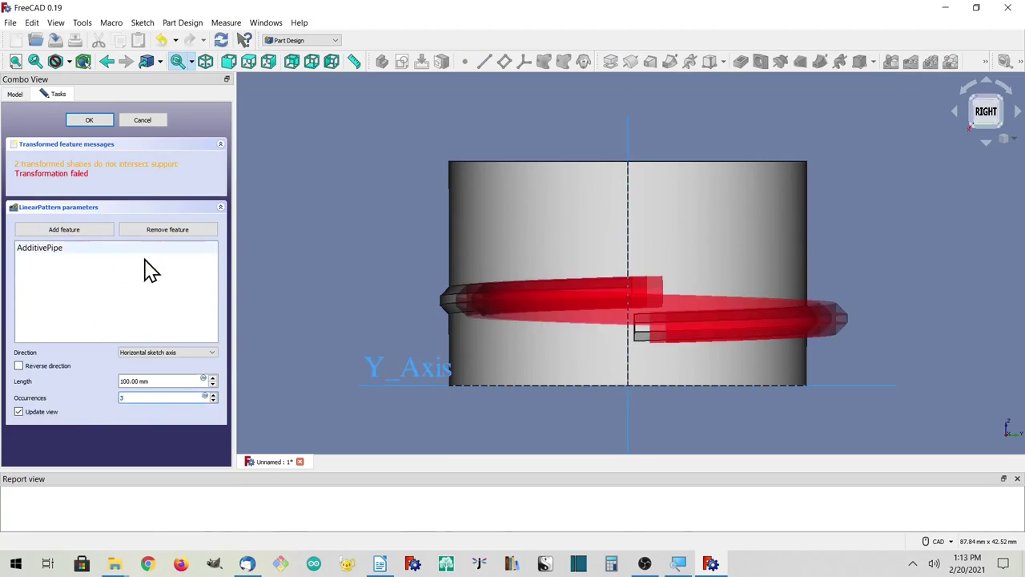
{"action": "left_click", "coordinate": [161, 381]}
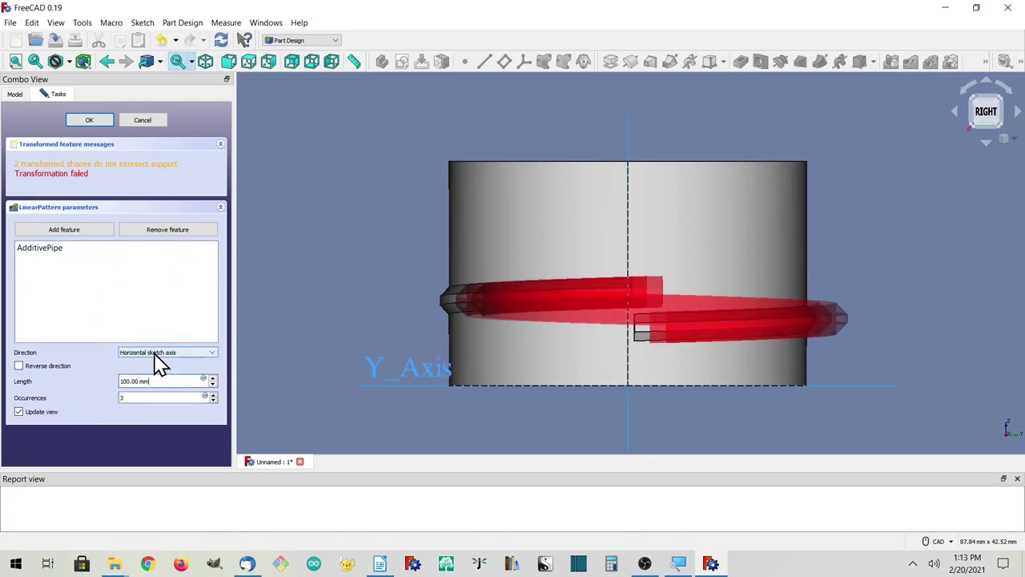
{"action": "left_click", "coordinate": [160, 353]}
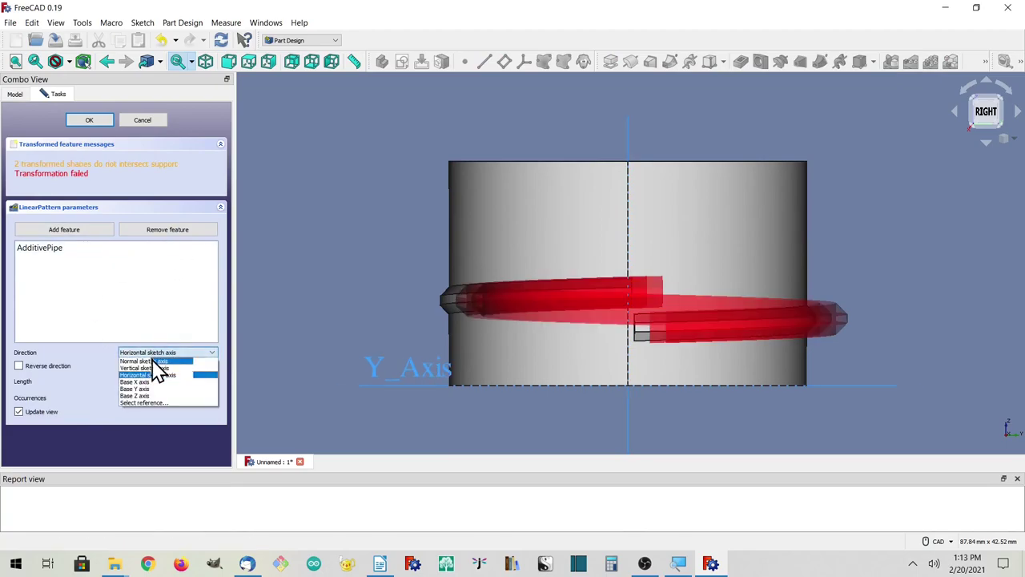
{"action": "left_click", "coordinate": [136, 396]}
{"action": "scroll", "coordinate": [552, 267], "scroll_direction": "down", "scroll_amount": 6}
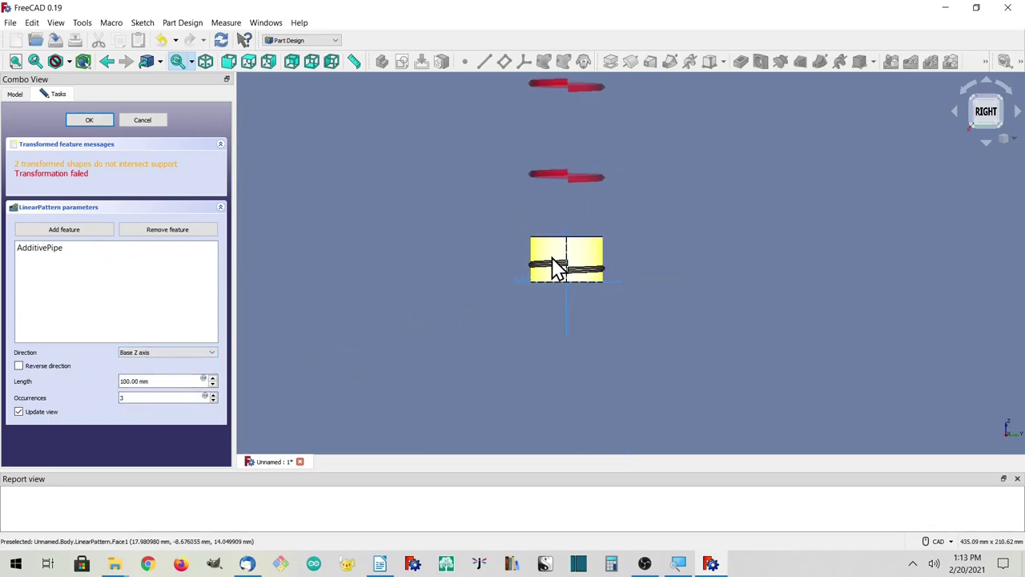
{"action": "left_click", "coordinate": [140, 381]}
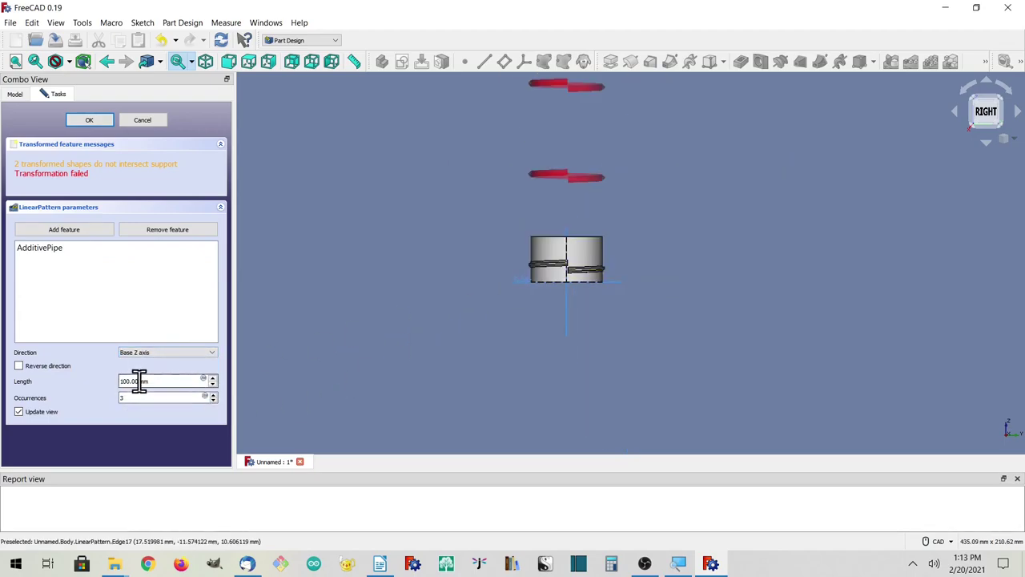
{"action": "double_click", "coordinate": [140, 381]}
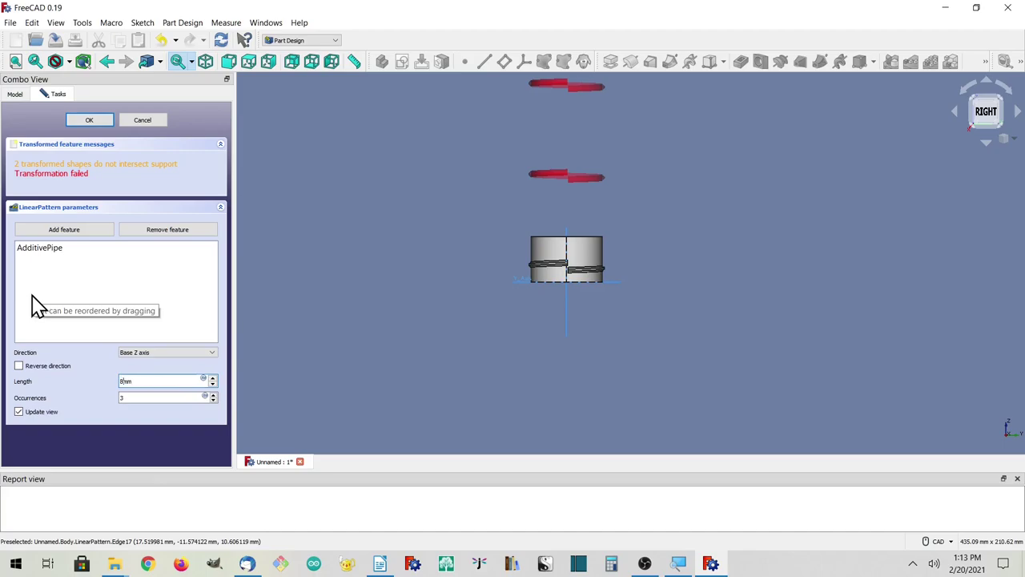
{"action": "left_click", "coordinate": [150, 398]}
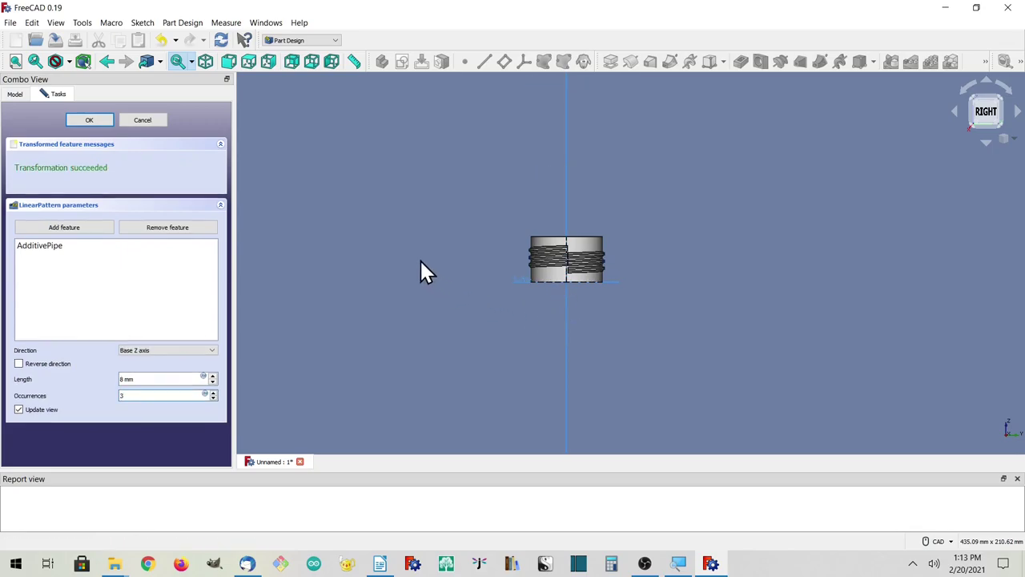
- Accept the linear pattern and inspect the threaded cylinder in a fitted isometric view
{"action": "left_click", "coordinate": [94, 122]}
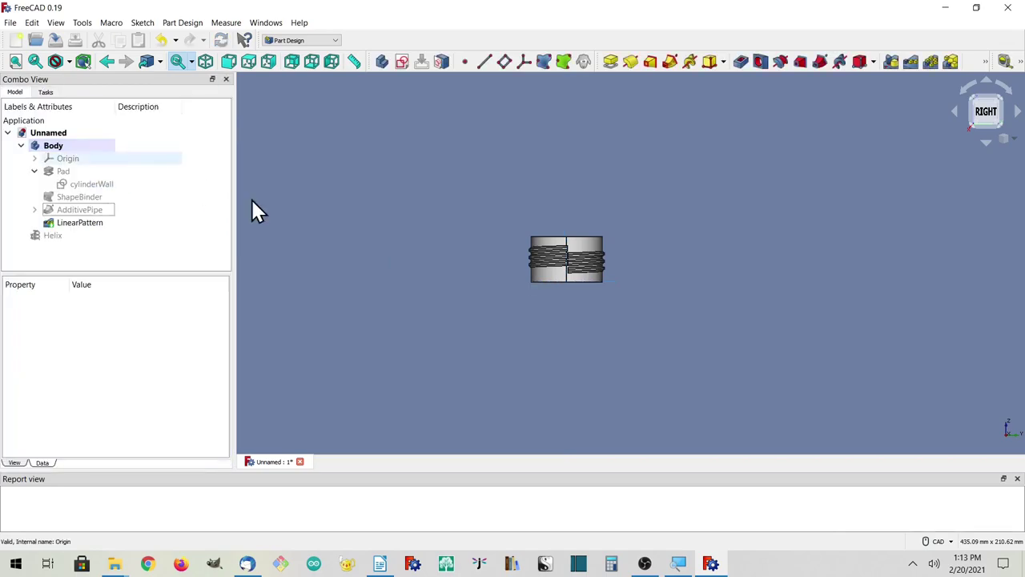
{"action": "left_click", "coordinate": [16, 65]}
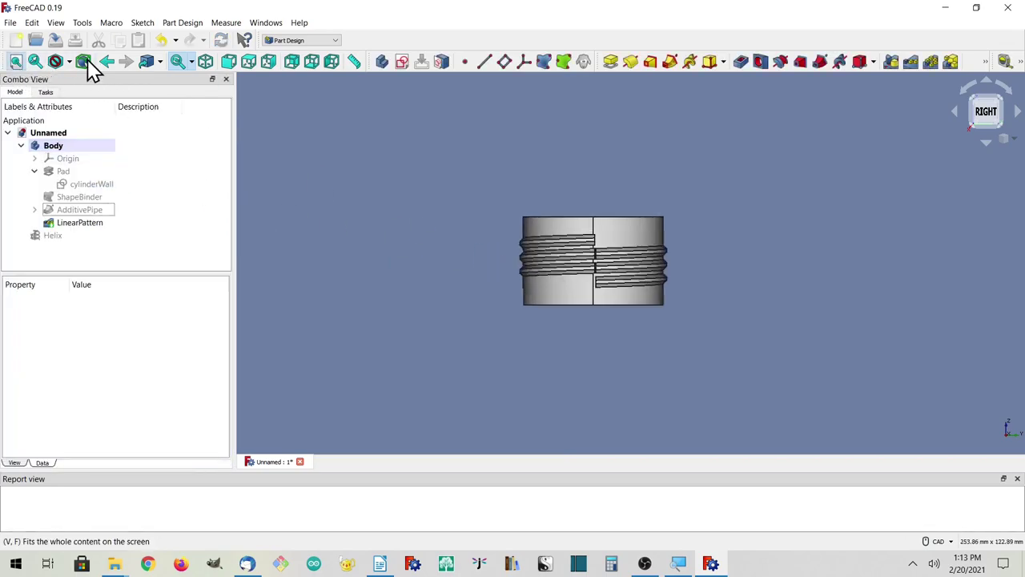
{"action": "left_click", "coordinate": [206, 64]}
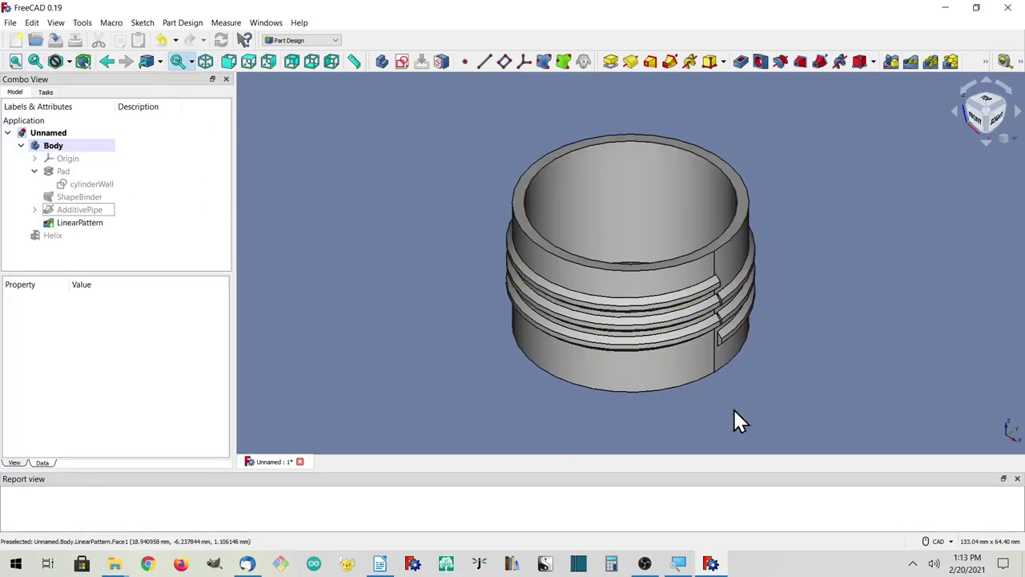
{"action": "mouse_move", "coordinate": [737, 409]}
{"action": "middle_mouse_down"}
{"action": "mouse_move", "coordinate": [661, 400]}
{"action": "mouse_move", "coordinate": [741, 404]}
{"action": "middle_mouse_up"}
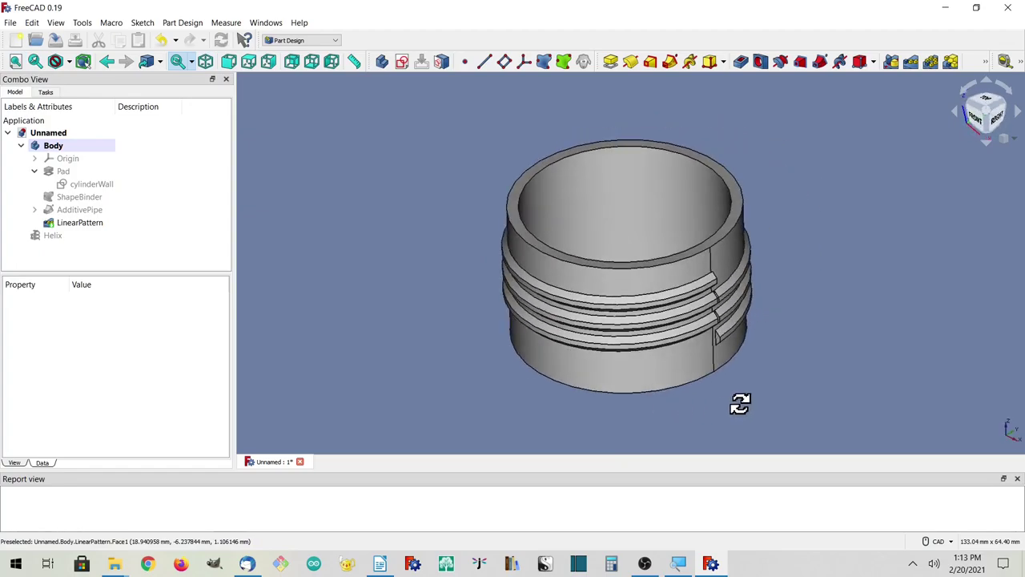